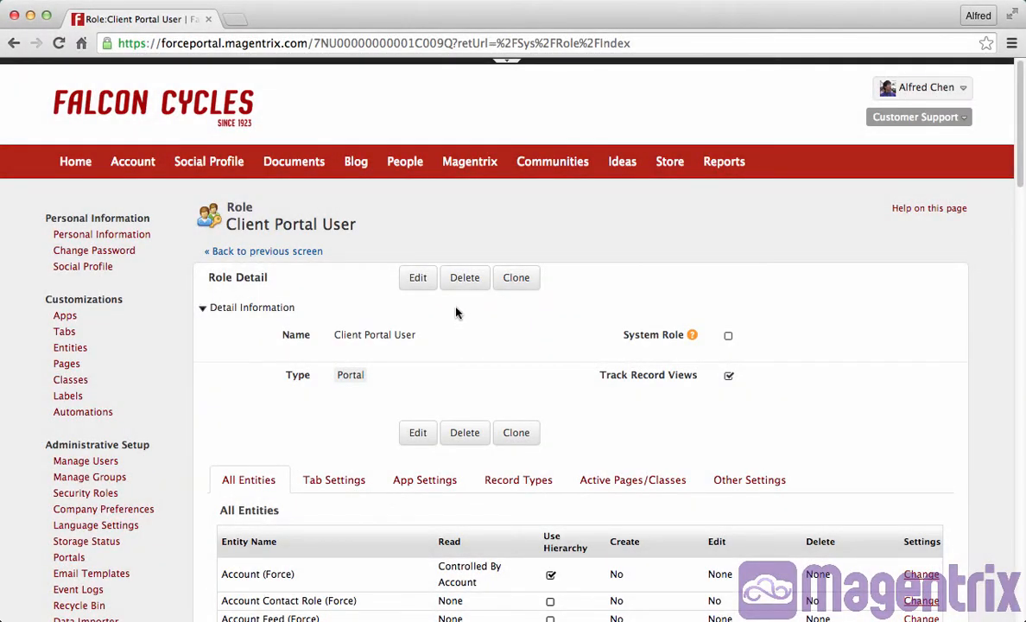
Step: Open the Client Portal User role for editing and filter its entity permissions by "system"
left_click(418, 277)
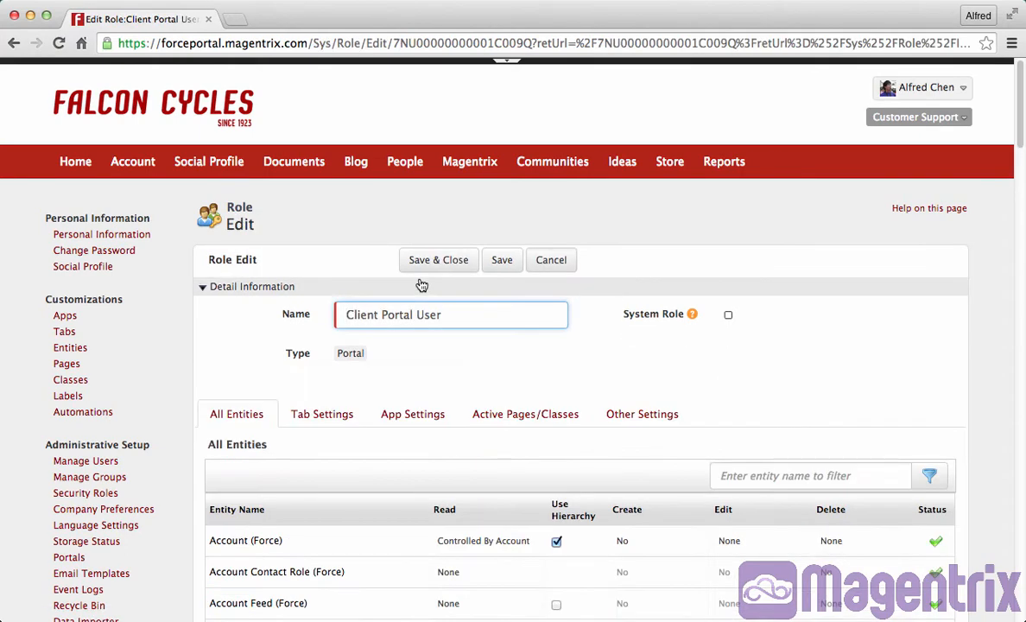
left_click(816, 476)
type("system")
scroll(1007, 441, "down", 5)
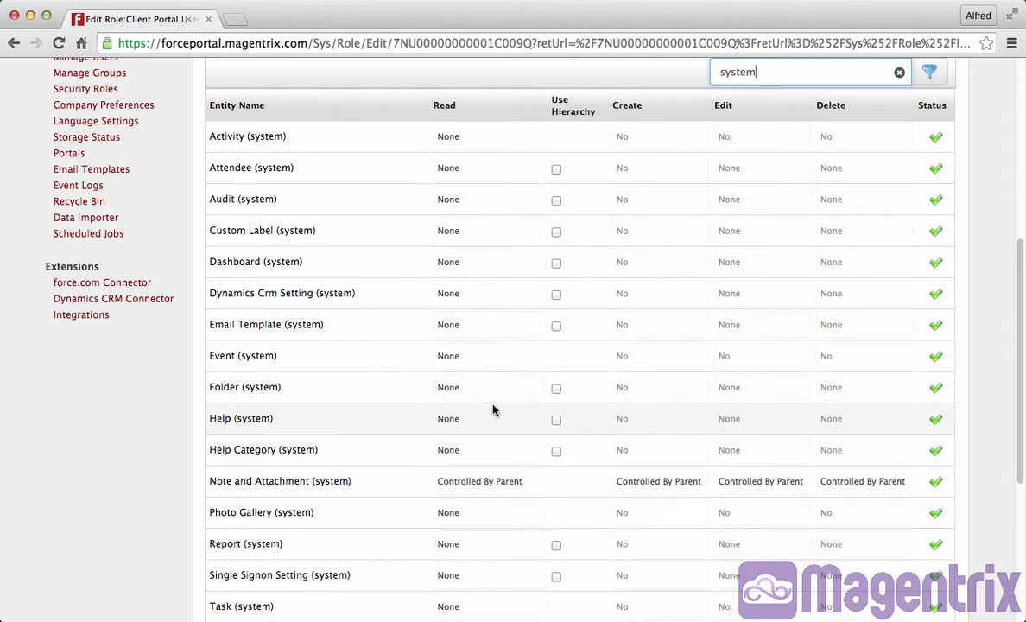
Step: Set the Folder (system) entity's permissions to Read All, Create Yes and Edit All
left_click(449, 387)
left_click(500, 400)
left_click(650, 388)
left_click(653, 401)
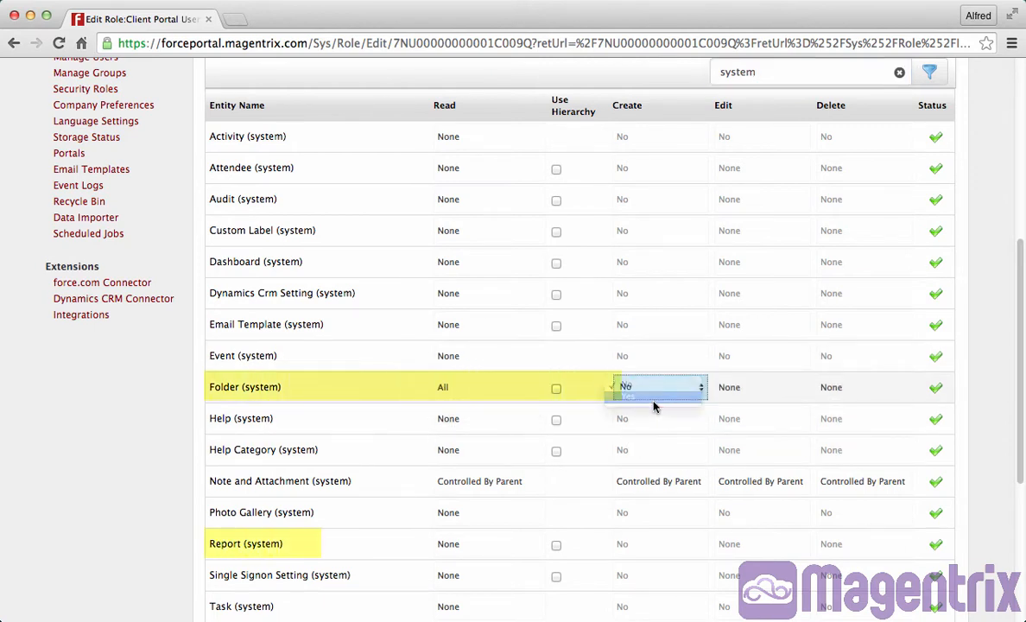
left_click(755, 388)
left_click(753, 398)
Step: Set the Report (system) entity's permissions to Read All, Create Yes and Edit All
left_click(518, 543)
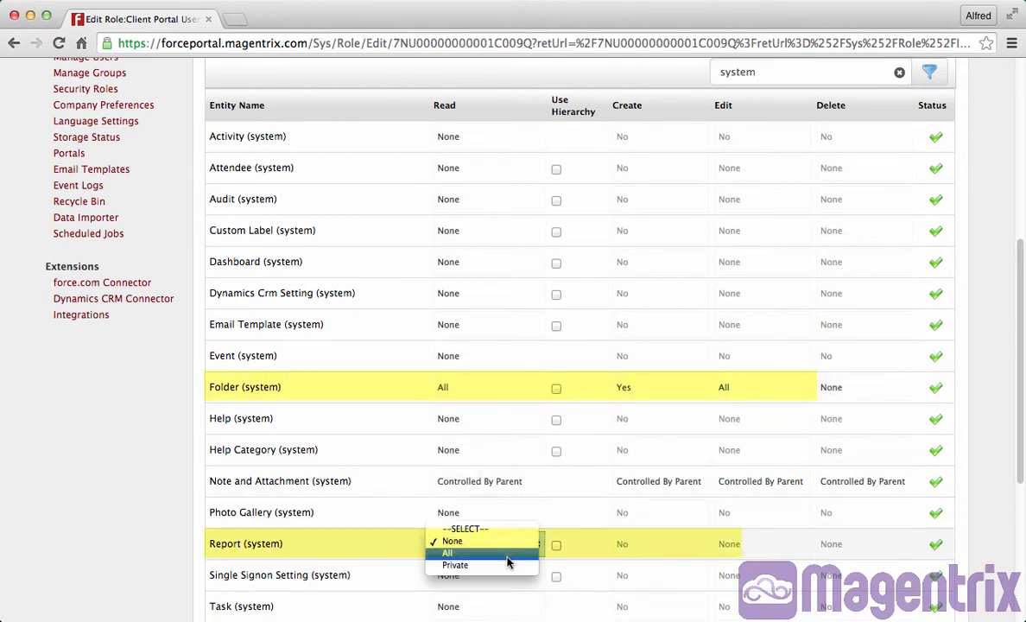
left_click(423, 552)
left_click(627, 544)
left_click(630, 555)
left_click(718, 543)
left_click(702, 528)
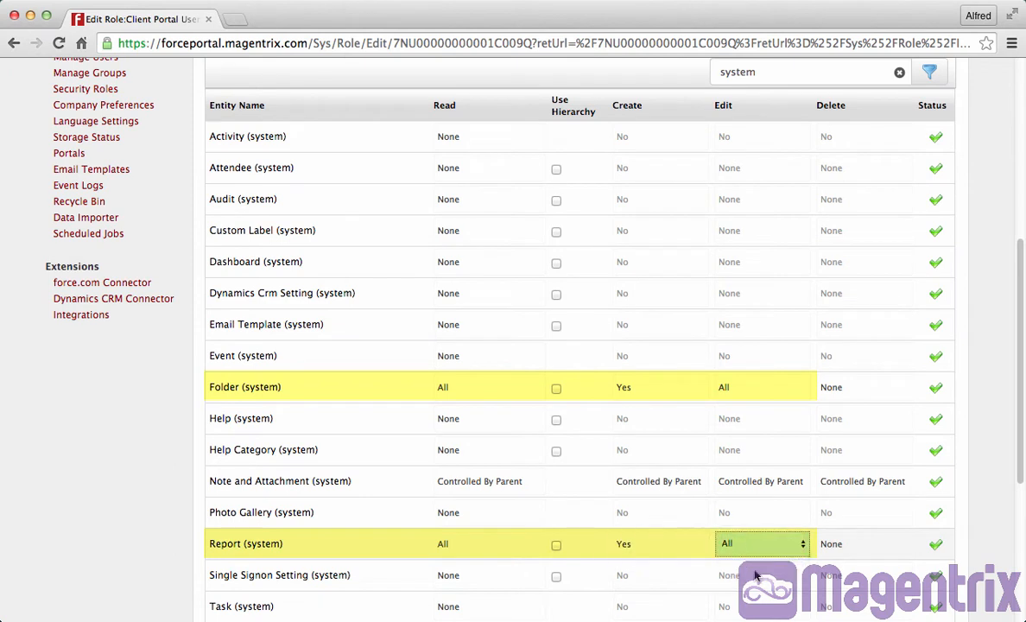
Step: Set the Dashboard (system) entity's permissions to Read All, Create Yes and Edit All
left_click(499, 261)
left_click(499, 271)
left_click(623, 262)
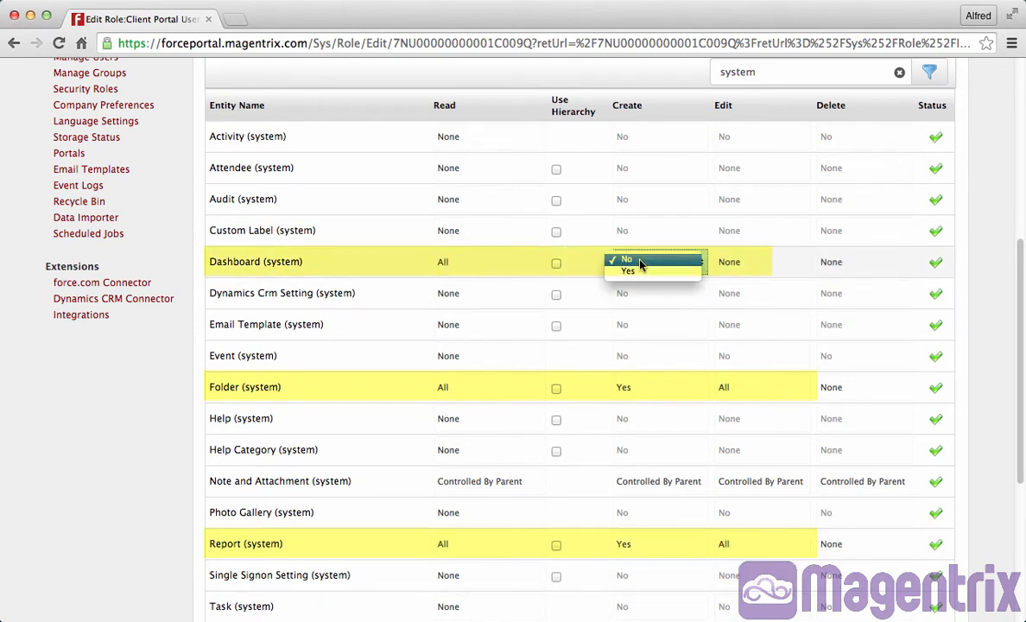
left_click(623, 273)
left_click(743, 262)
left_click(750, 284)
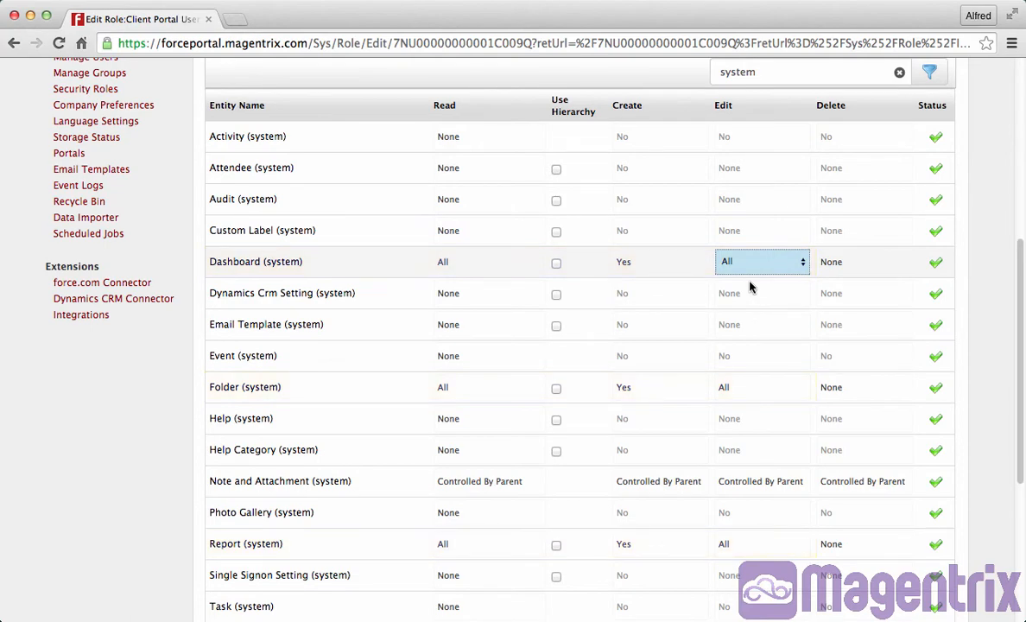
Step: Filter the entity permissions by "product" and set Read to All for Product Inventory
scroll(734, 216, "up", 2)
left_click_drag(758, 150, 709, 142)
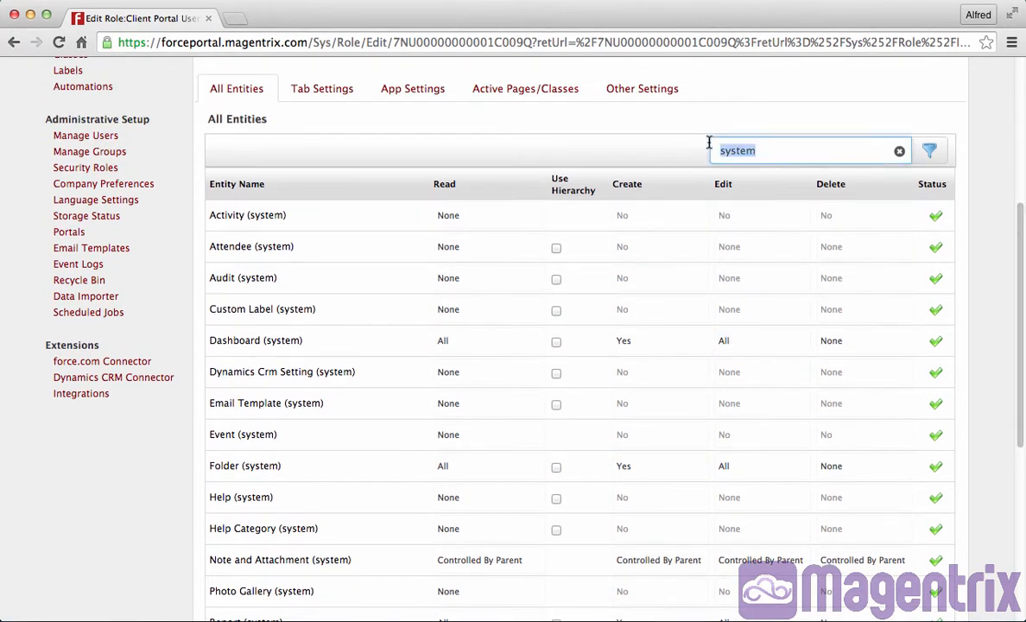
type("product")
key("Return")
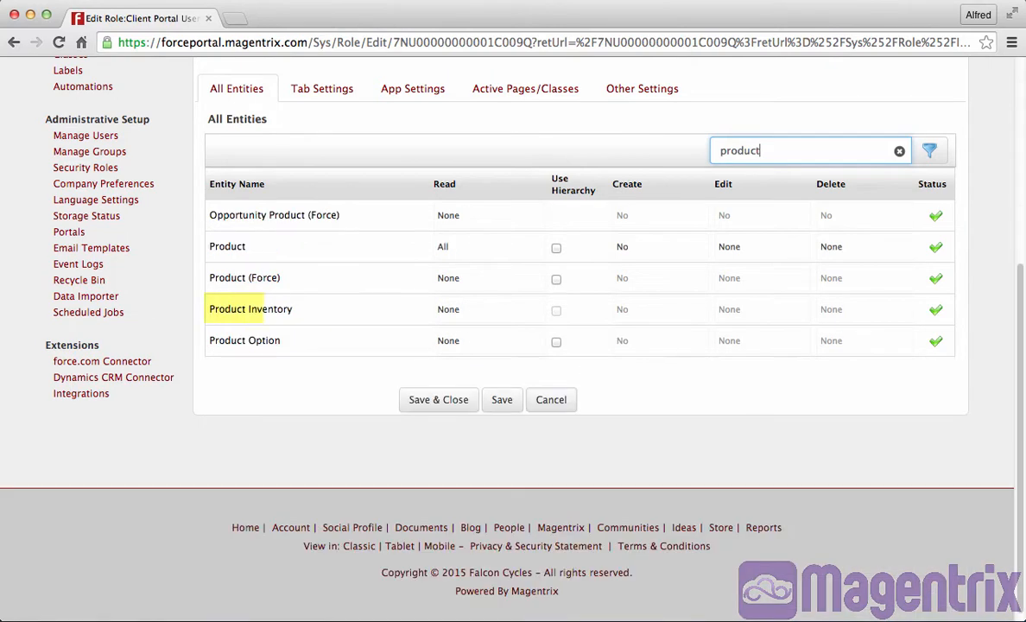
left_click(505, 318)
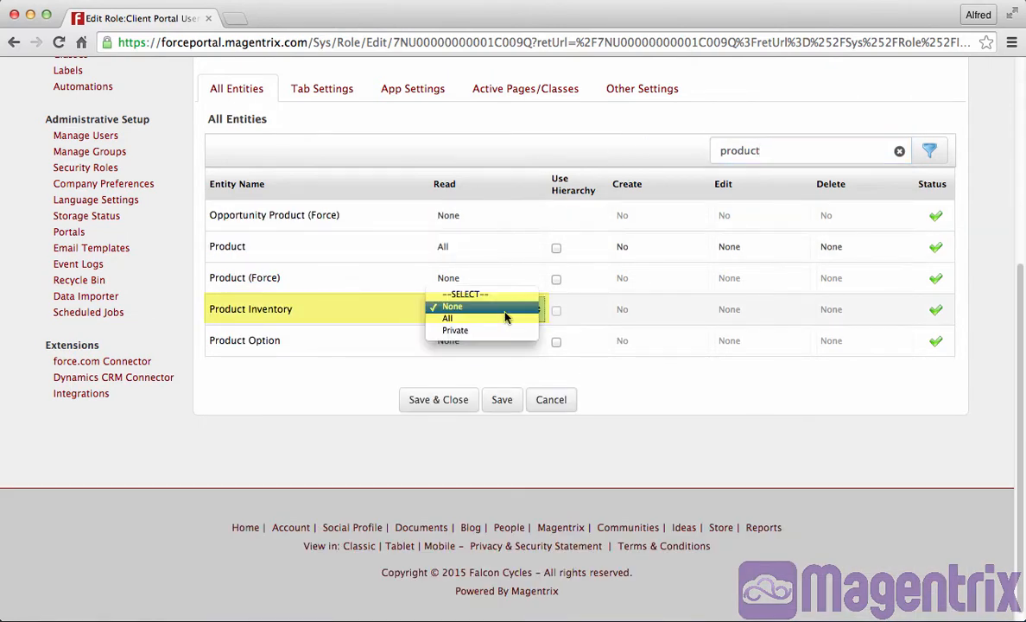
left_click(503, 326)
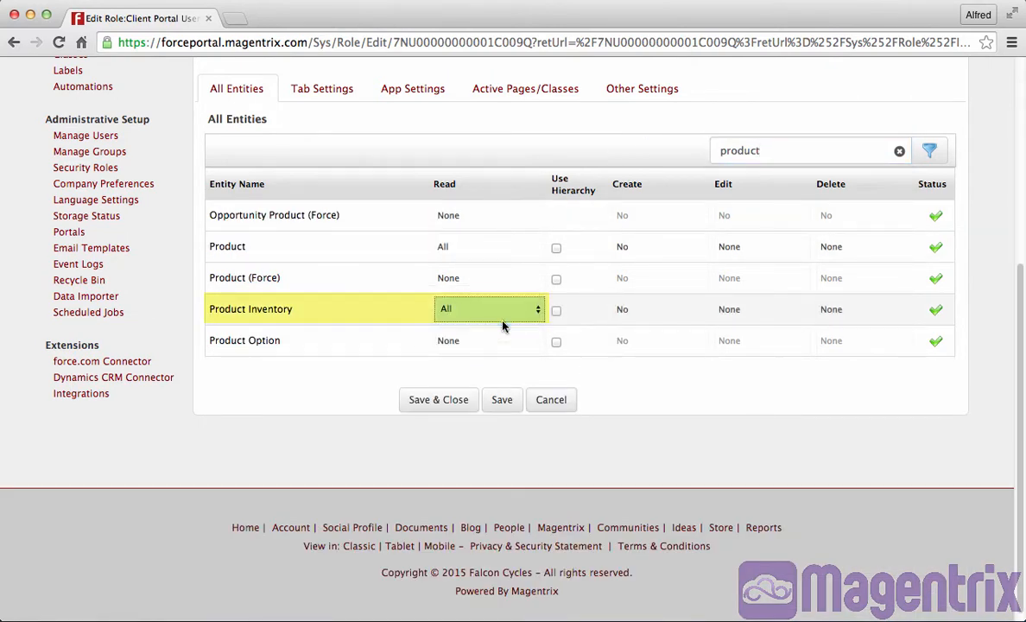
Step: Check the Reports entry in the role's tab settings and open its app settings
left_click(462, 402)
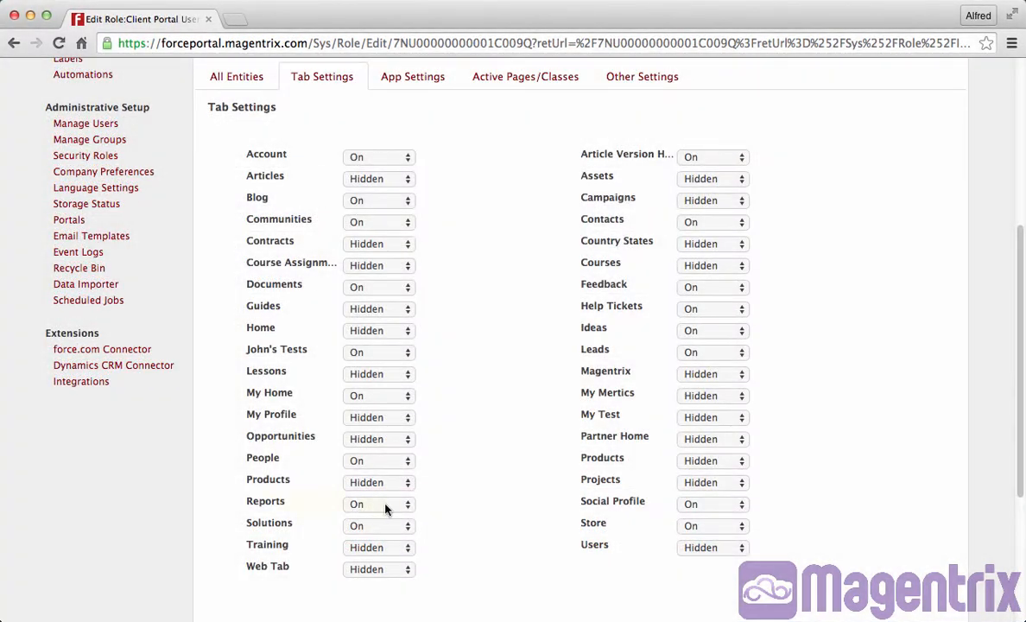
left_click(420, 82)
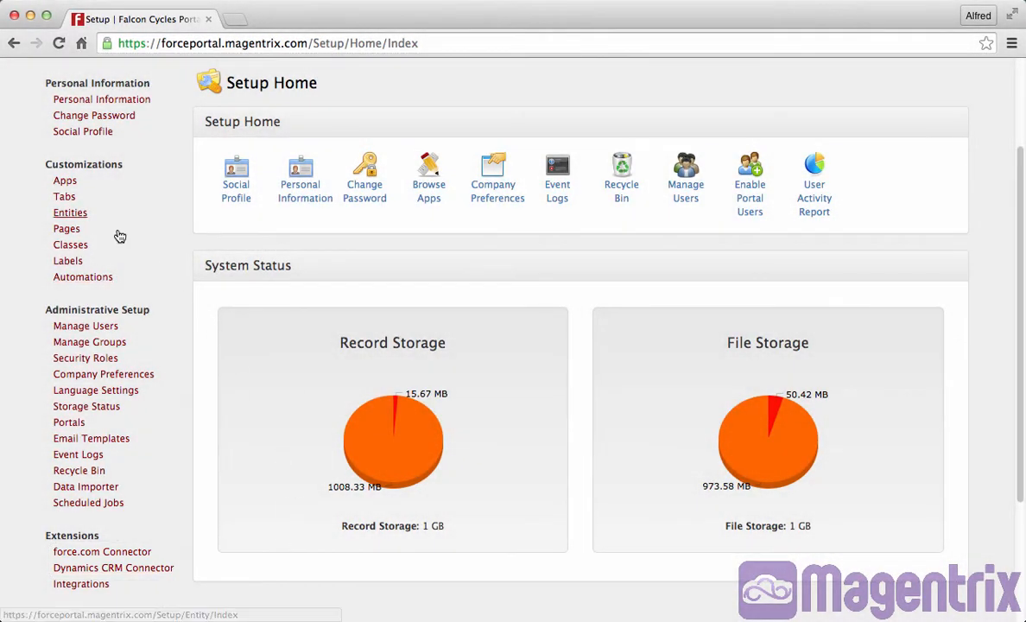
Step: Search the setup entities for "product" and open the Product Inventory entity
left_click(76, 212)
left_click(782, 216)
type("product")
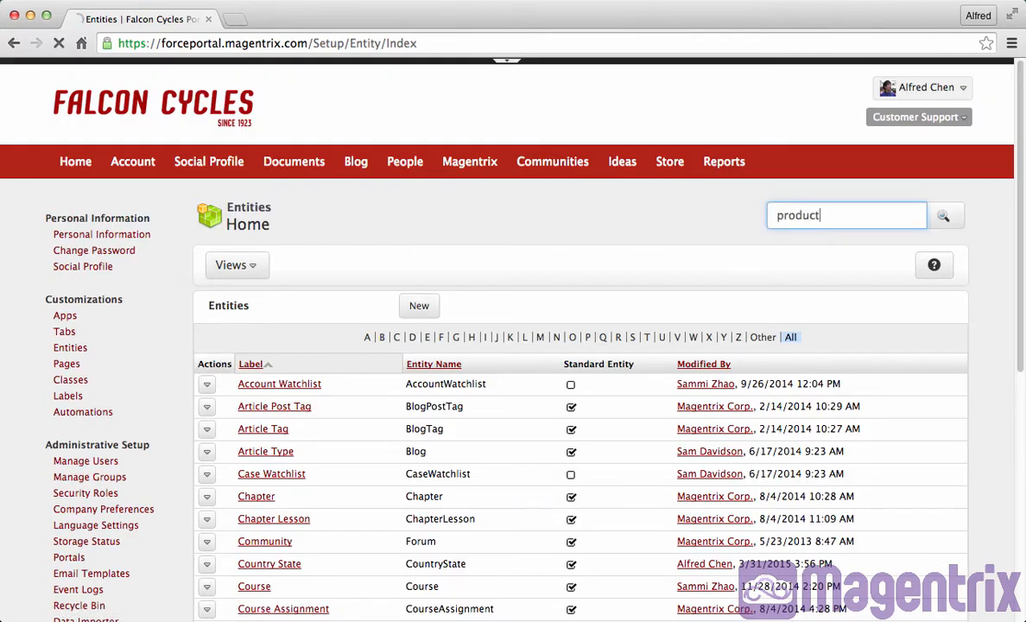
key("Return")
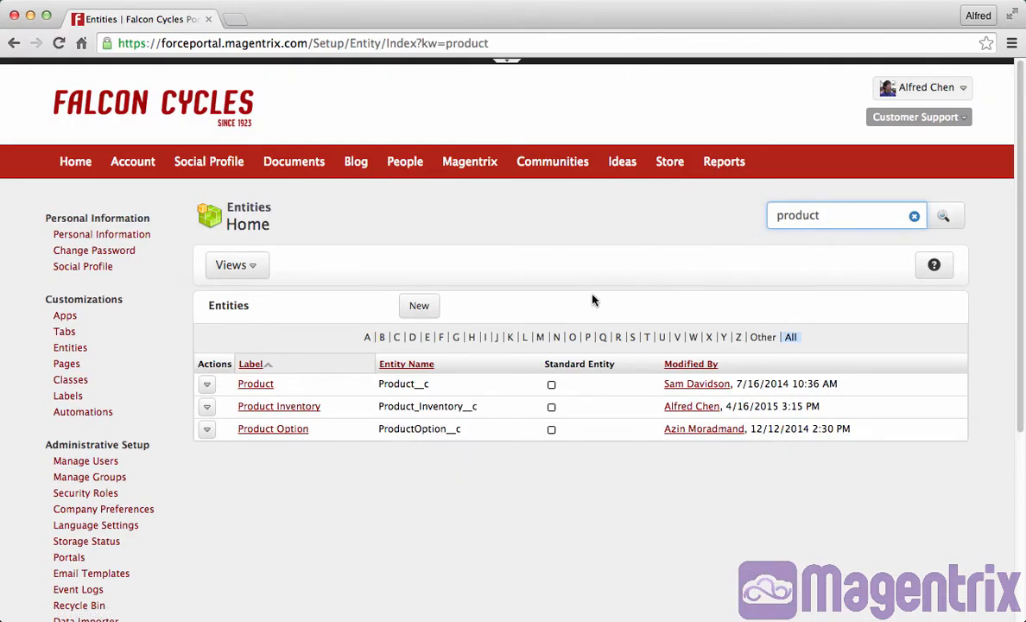
left_click(278, 410)
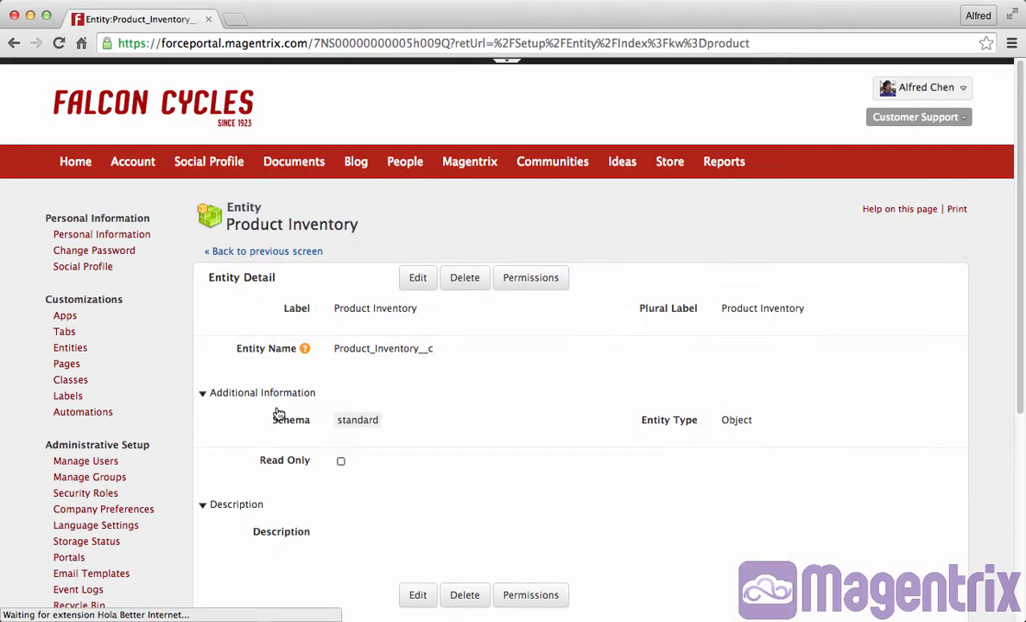
Step: Edit the Product Inventory entity to enable Allow Reports and save the change
left_click(415, 278)
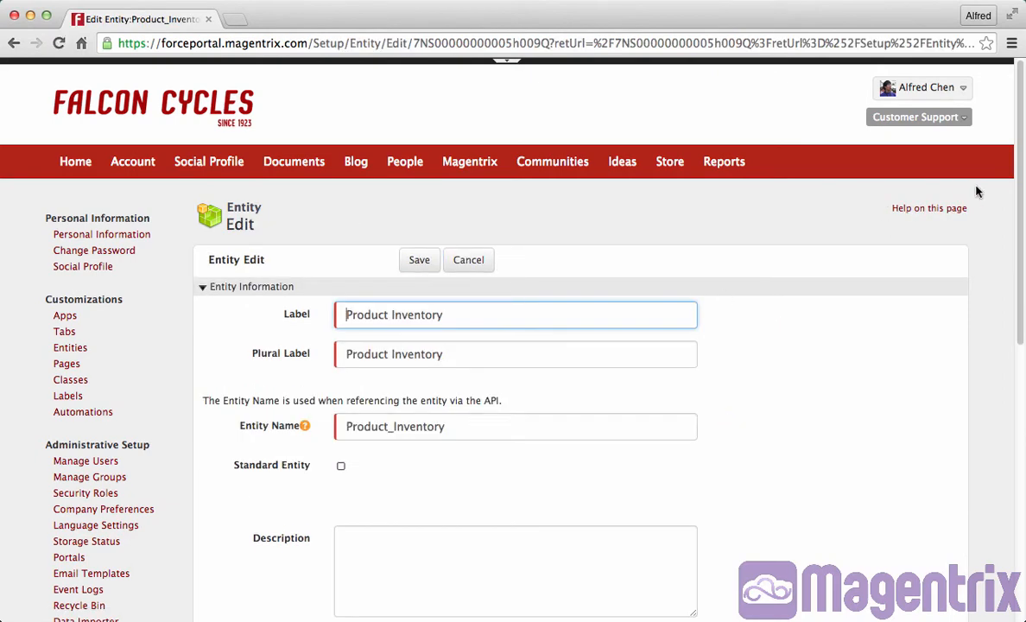
left_click_drag(1019, 188, 1019, 260)
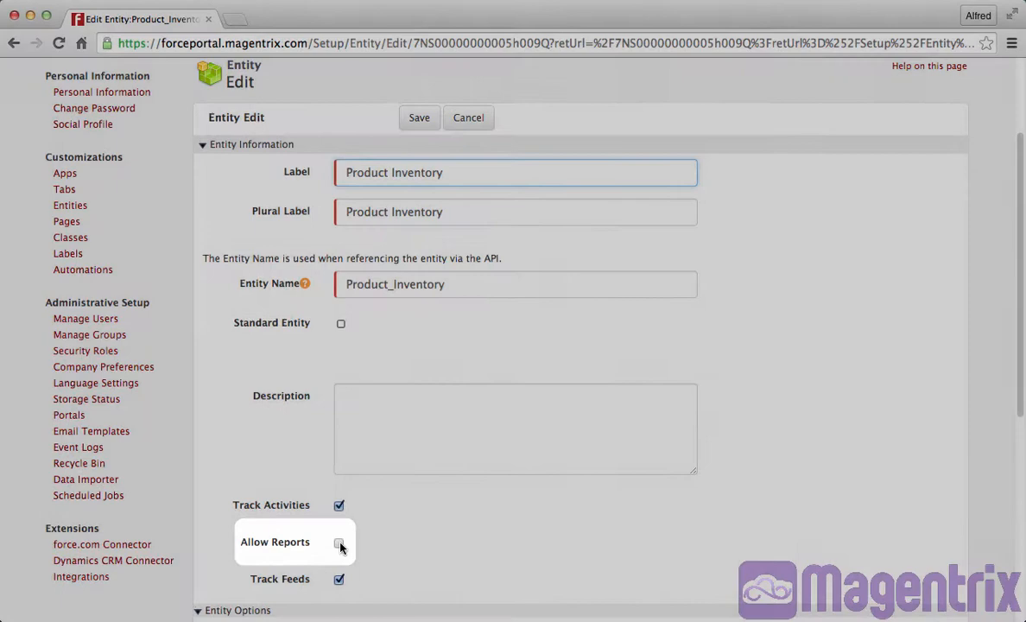
left_click(340, 543)
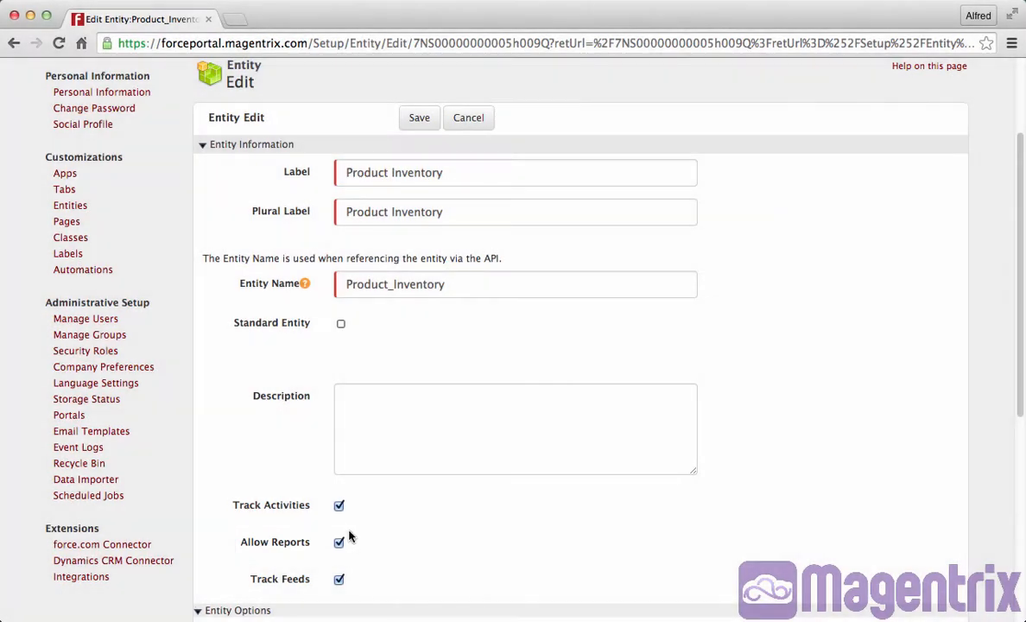
left_click(419, 118)
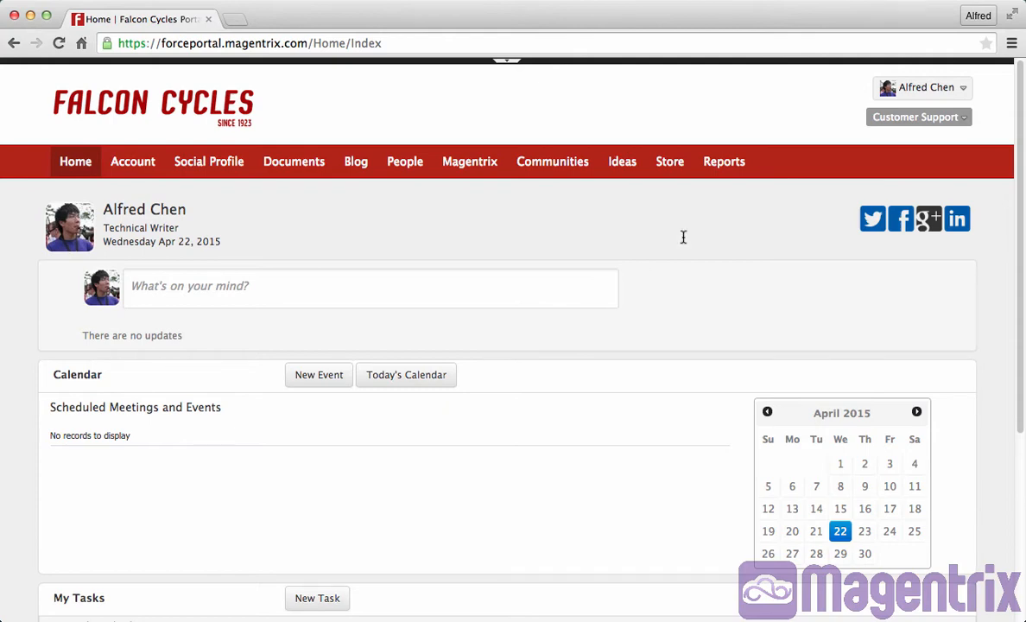
Step: Create a reports folder named "Public Product Reports" with the unique name Public_Product_Reports
left_click(726, 165)
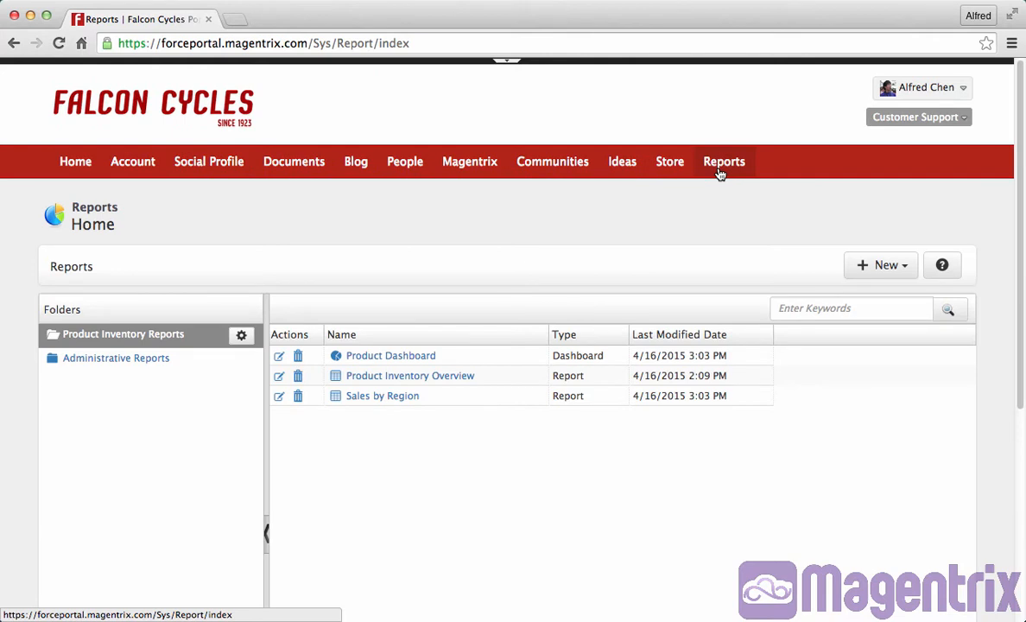
left_click(886, 277)
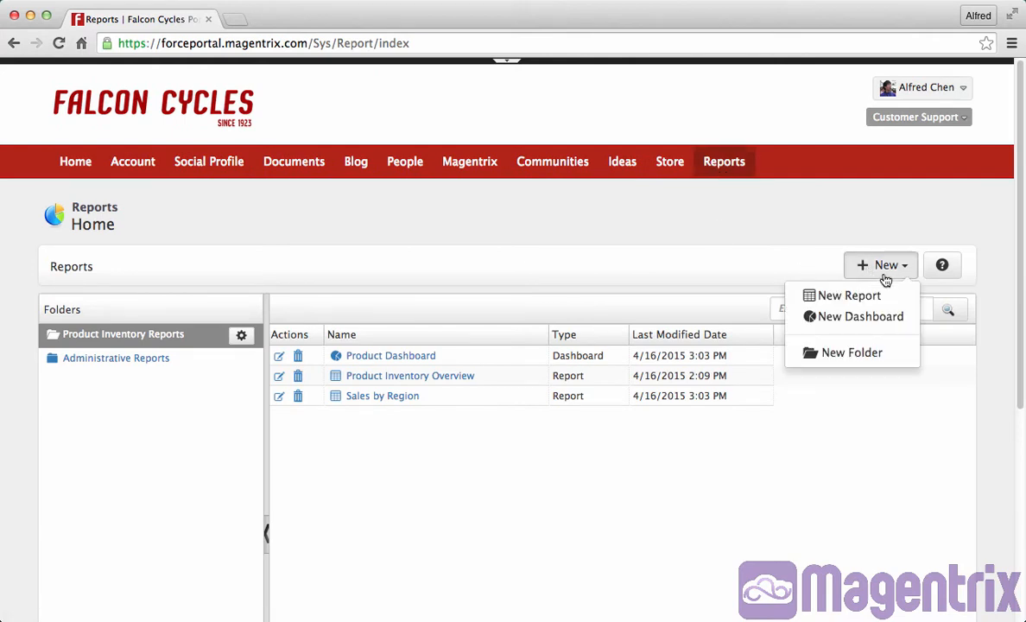
left_click(873, 353)
type("Public Product Reports")
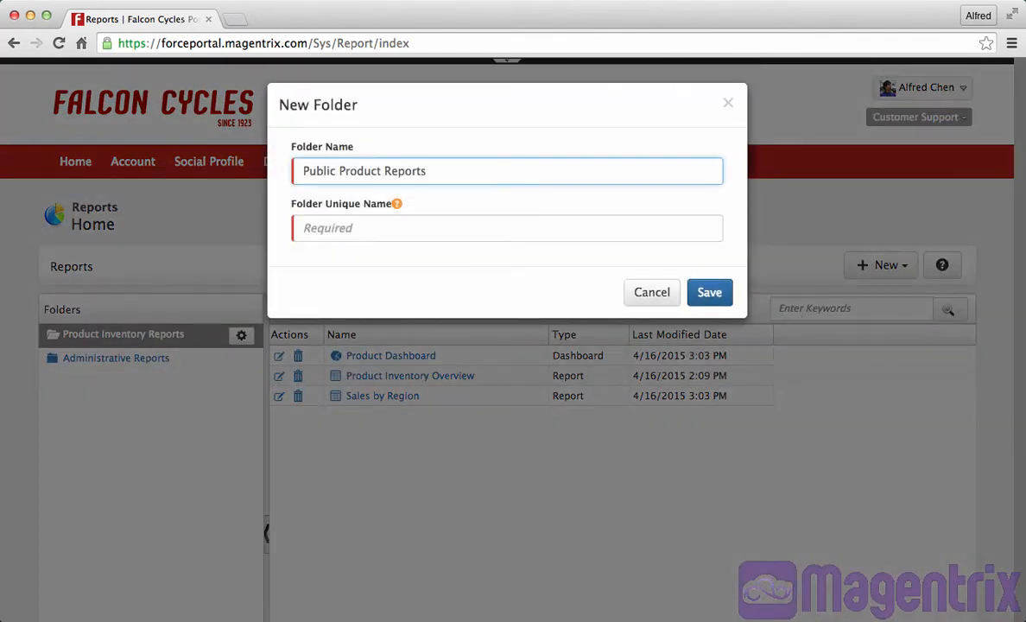
left_click(473, 195)
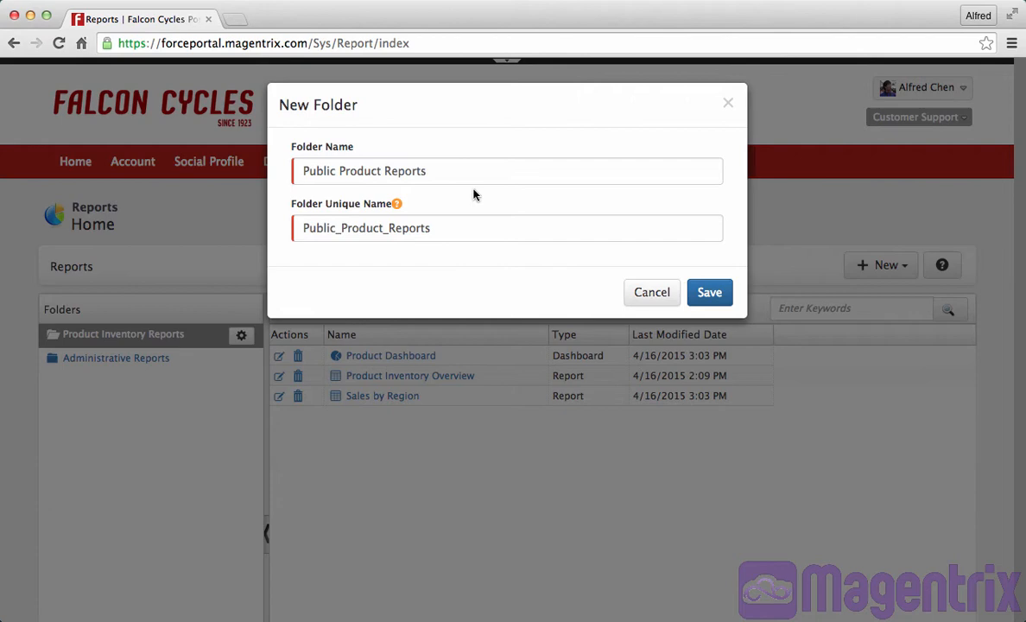
left_click(721, 294)
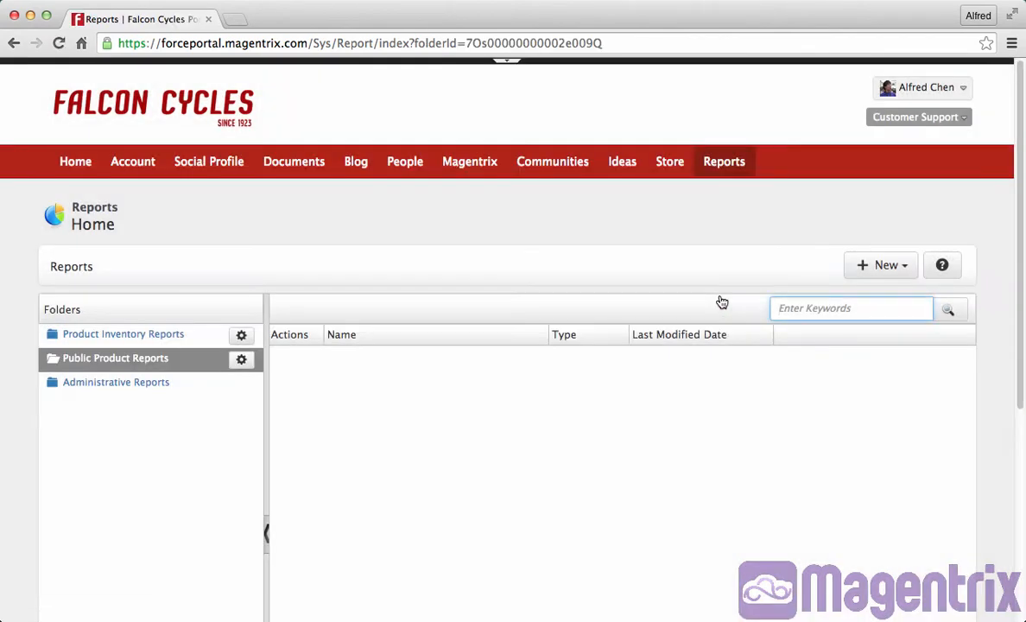
Step: Edit the Public Product Reports folder's sharing so that it is visible to all users
left_click(240, 363)
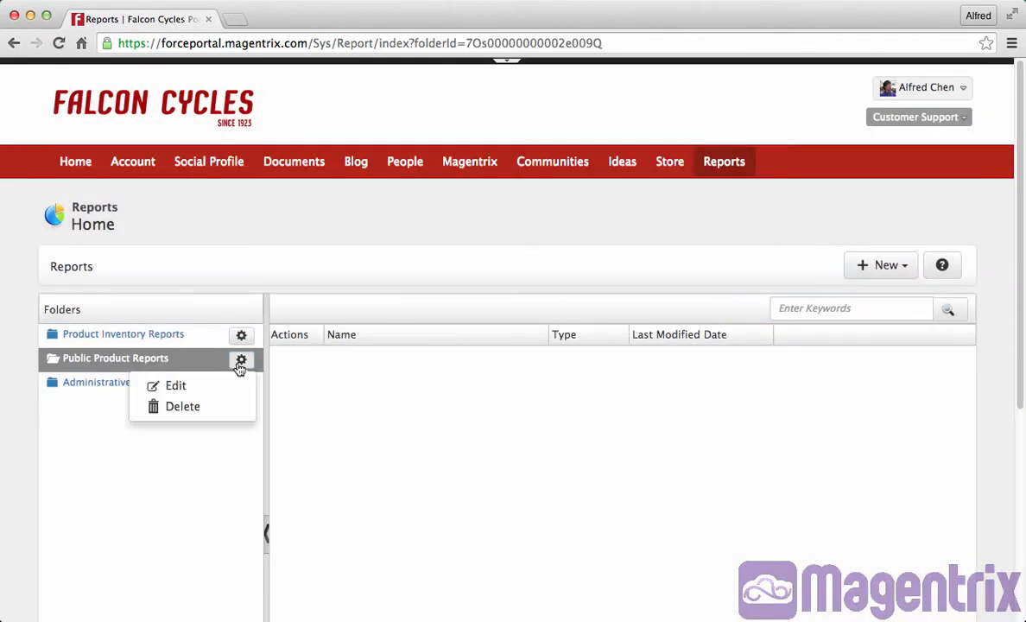
left_click(218, 388)
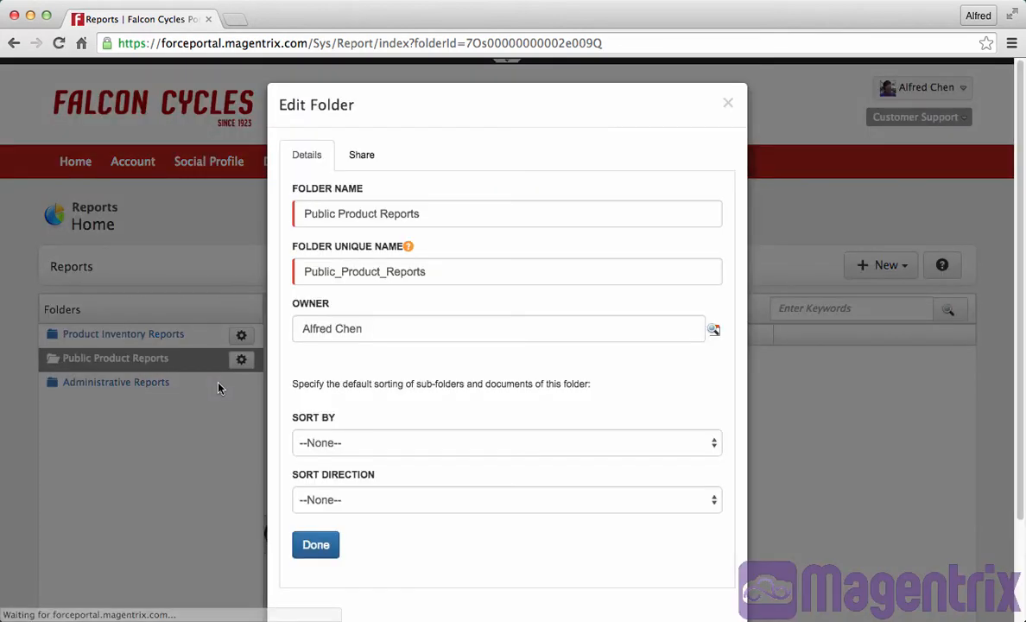
left_click(369, 155)
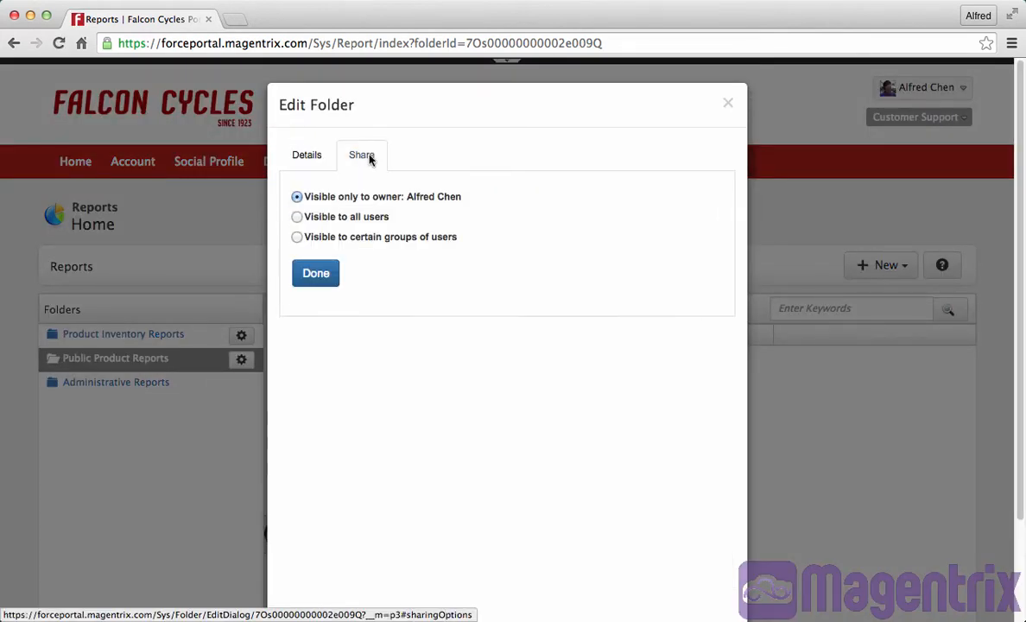
left_click(368, 223)
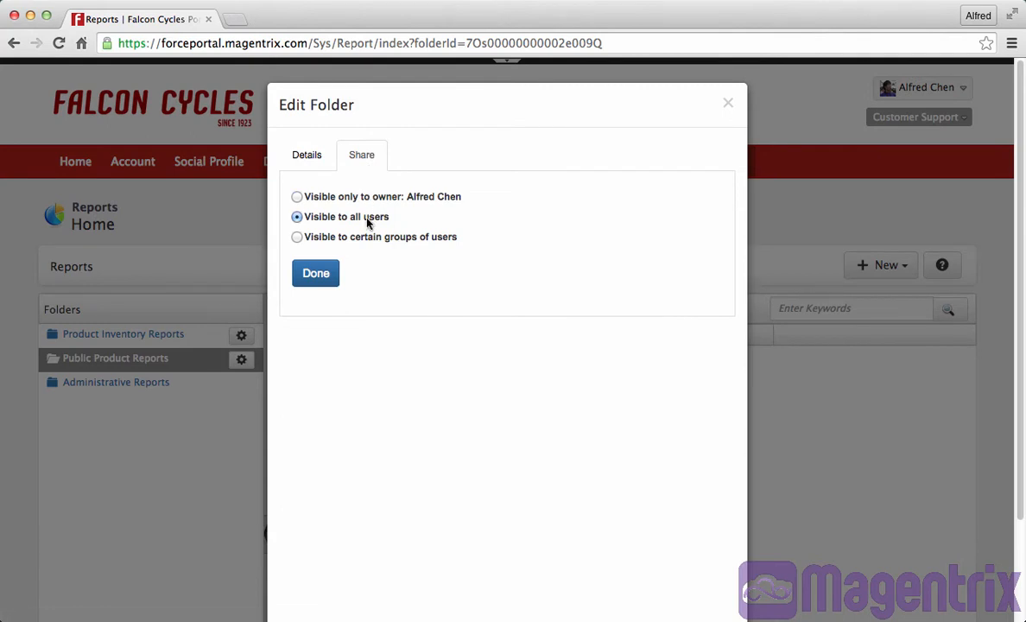
left_click(368, 238)
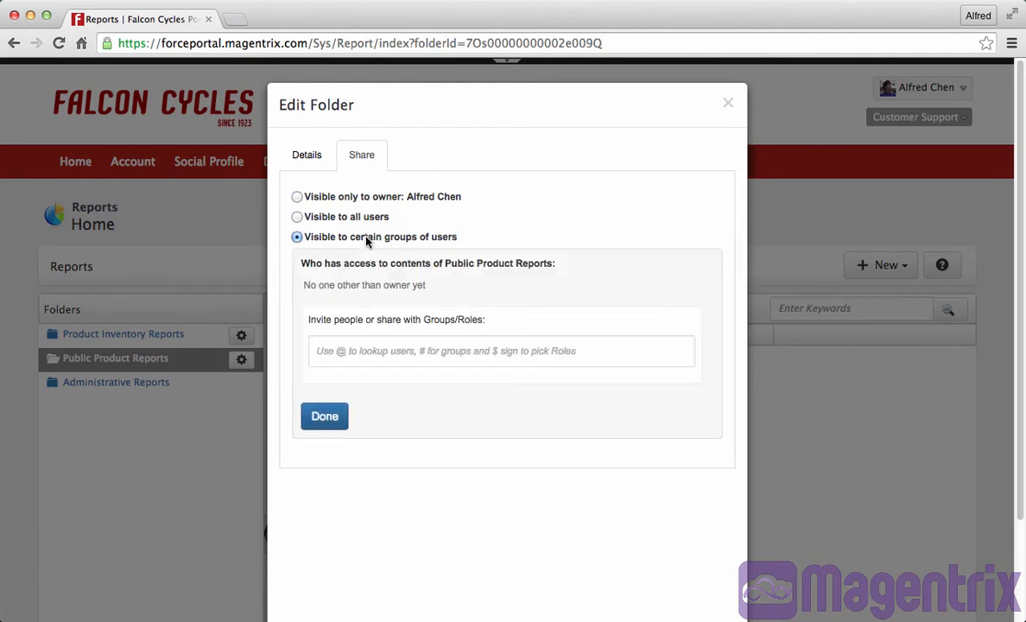
left_click(367, 223)
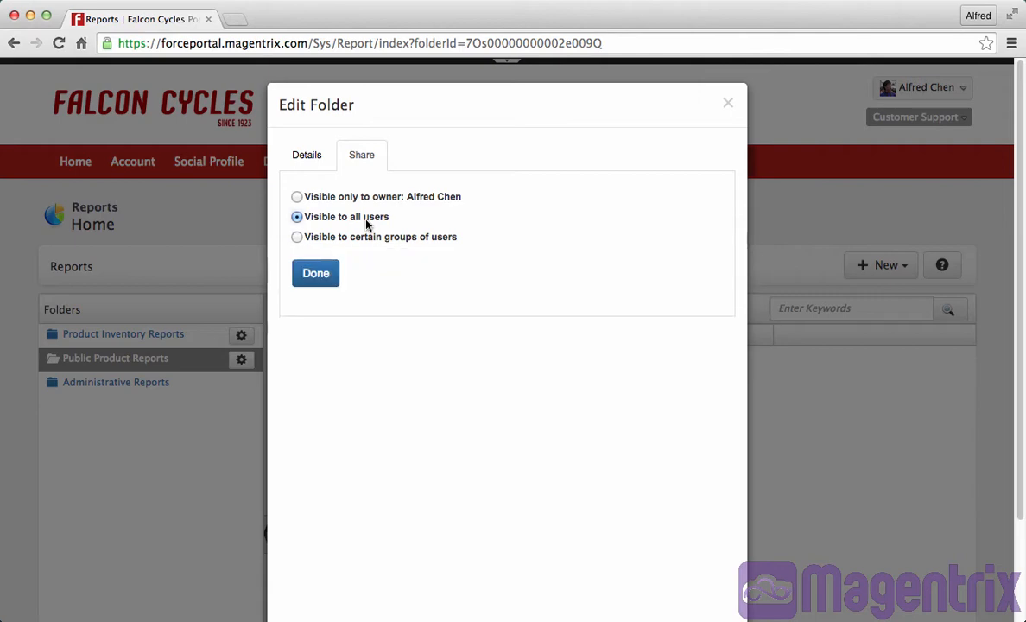
left_click(316, 274)
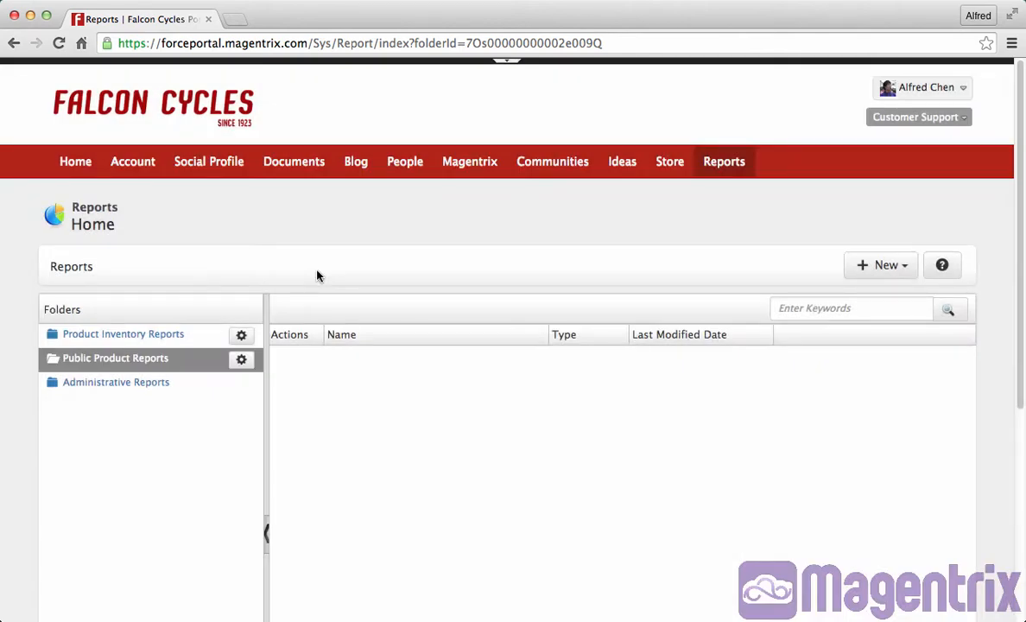
Step: Create a new report of the Product Inventory entity type in the Public Product Reports folder
left_click(898, 276)
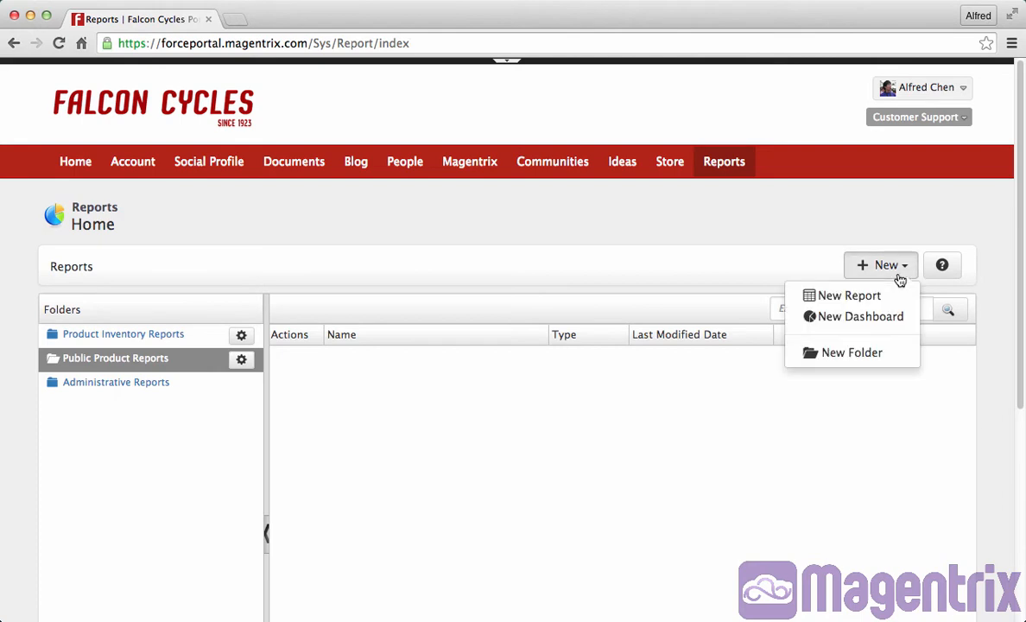
left_click(898, 297)
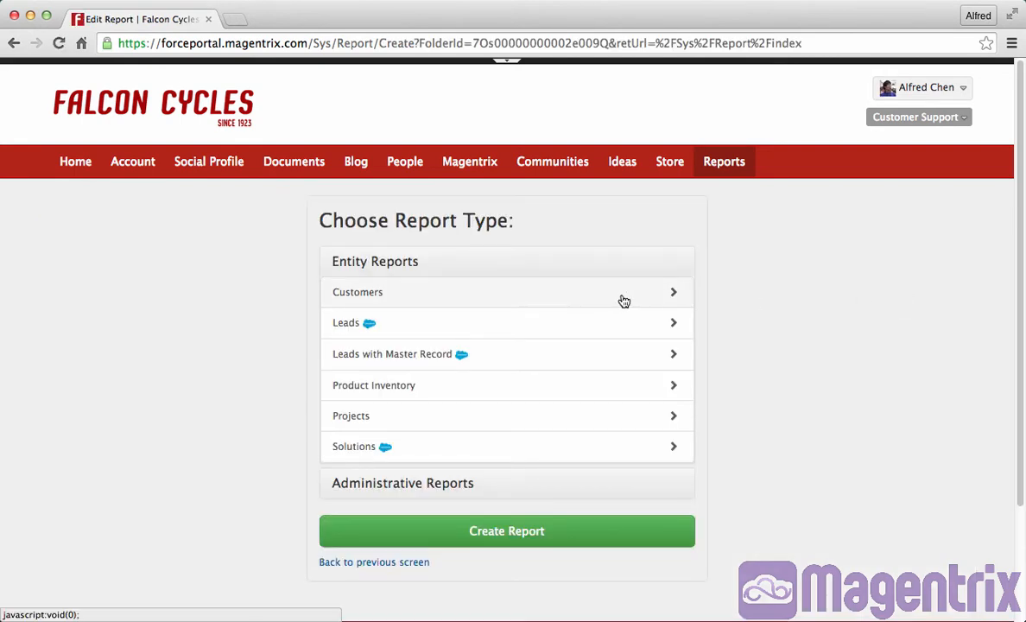
left_click(612, 381)
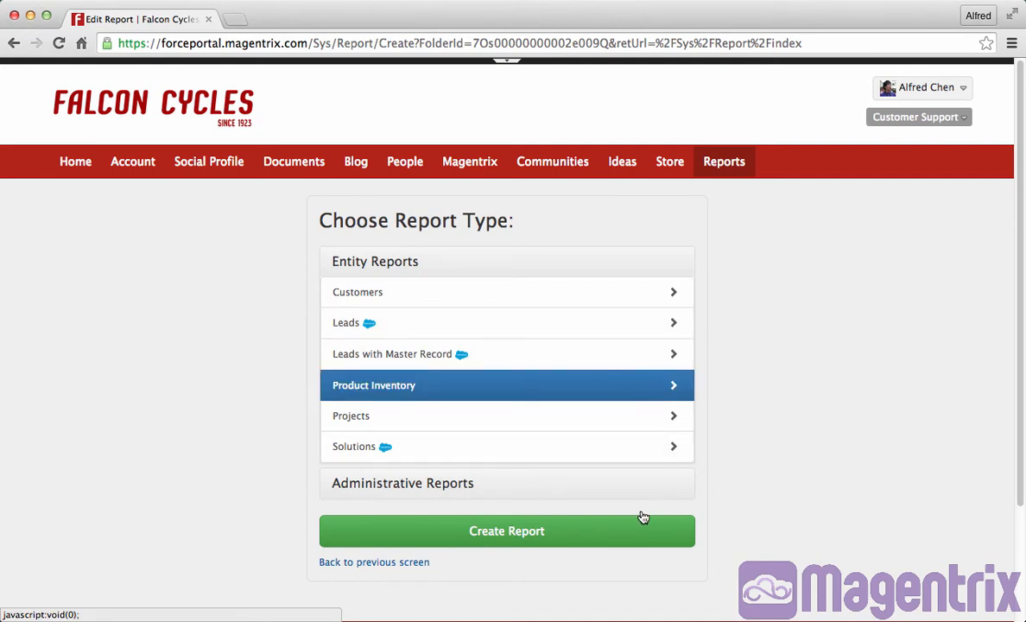
left_click(582, 533)
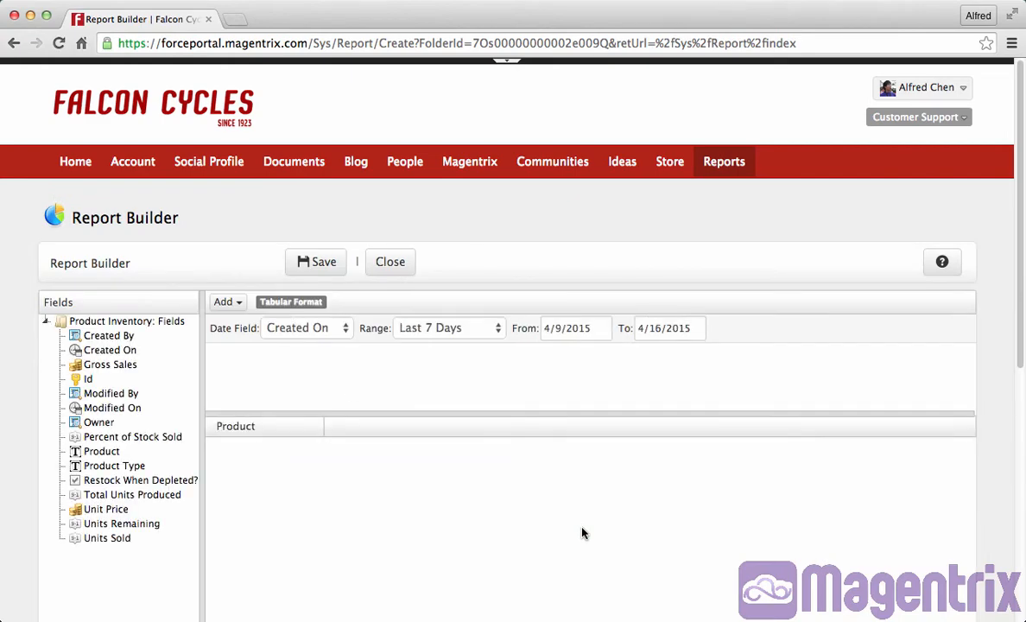
scroll(1010, 259, "down", 3)
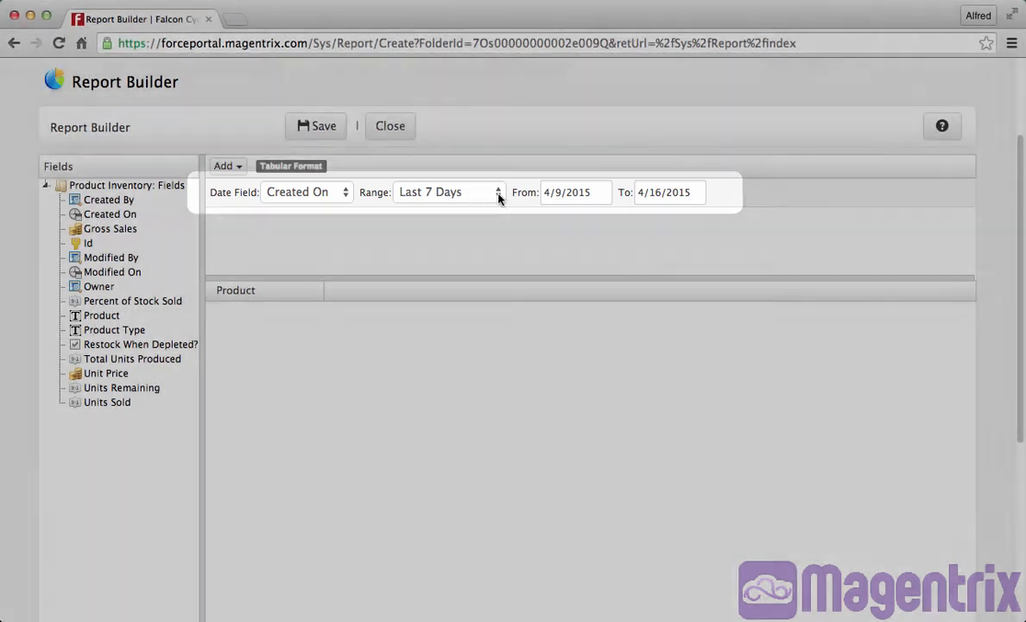
left_click(497, 193)
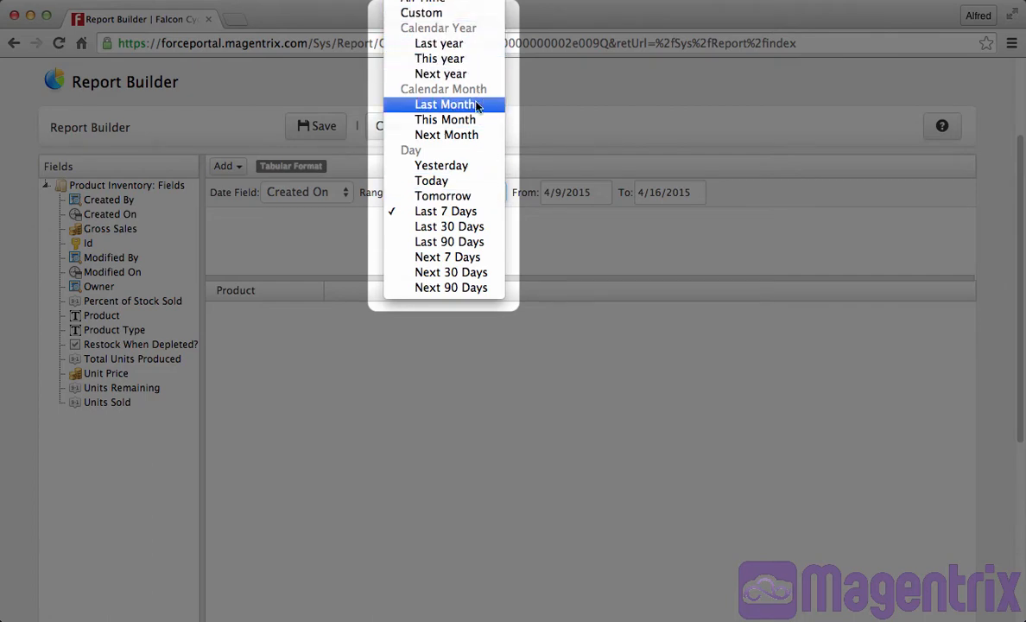
left_click(582, 245)
left_click(597, 194)
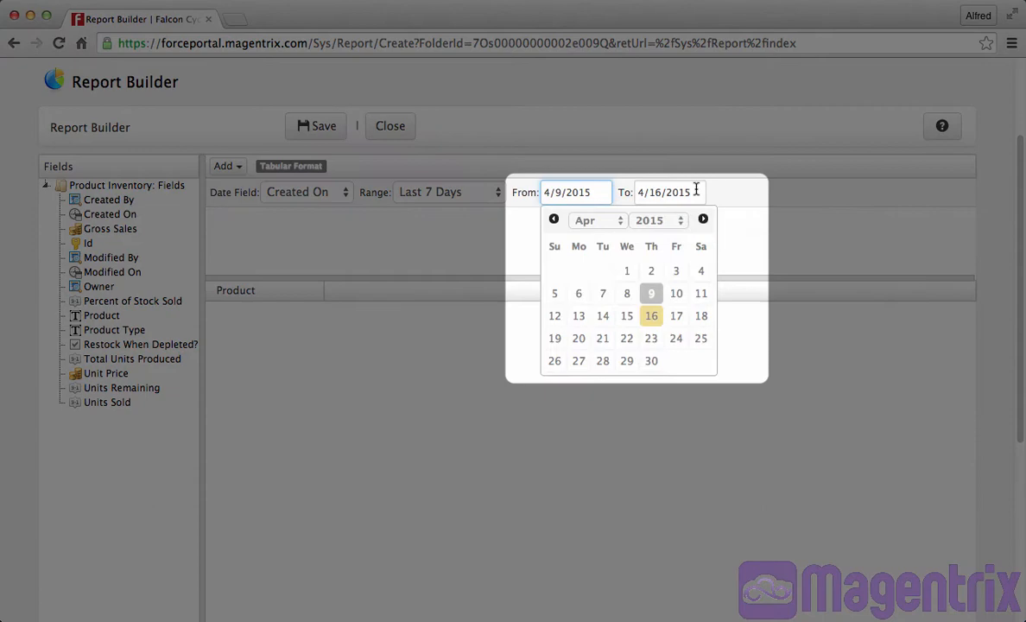
left_click(697, 192)
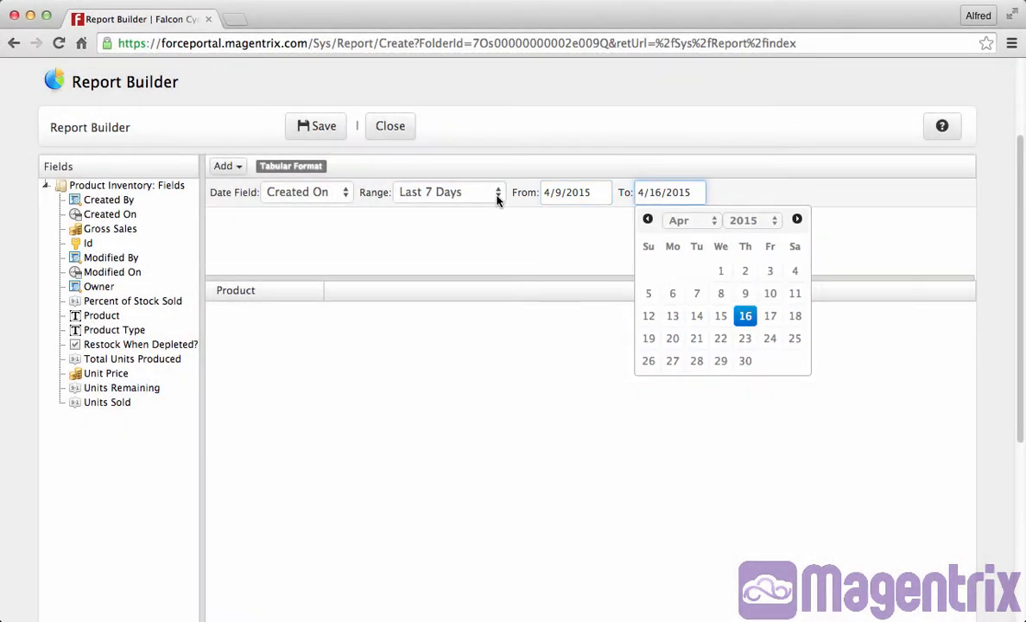
Step: Set the report's Created On date range to All Time and add a row limit of 50
left_click(498, 197)
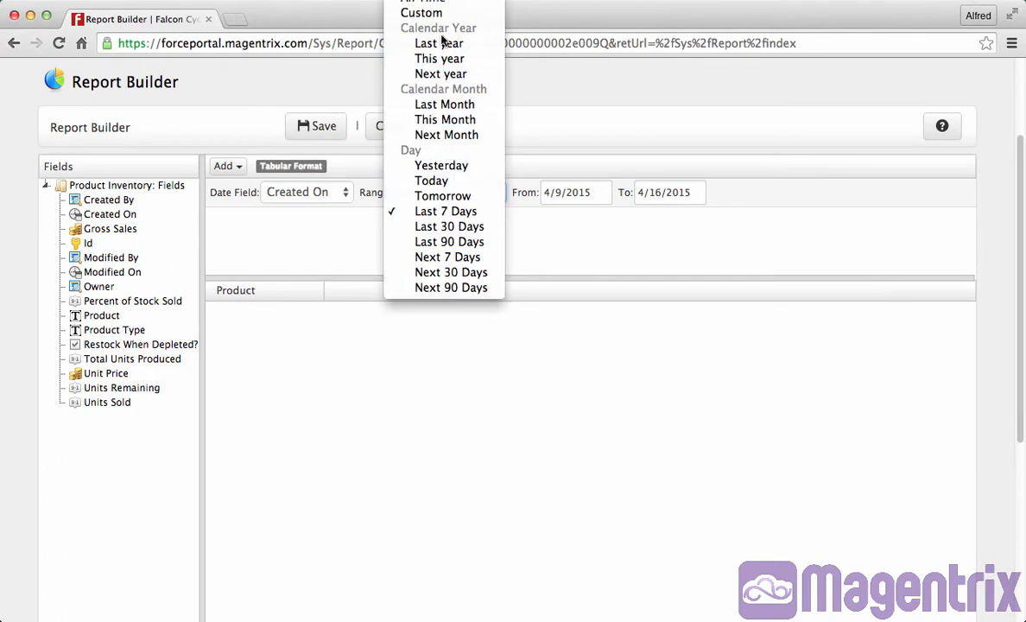
left_click(437, 3)
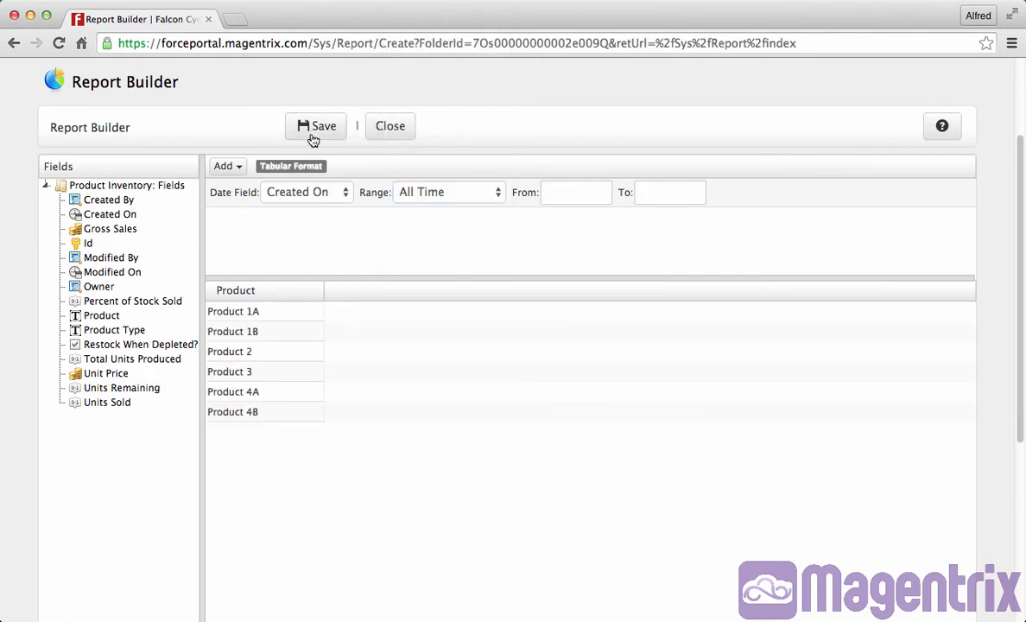
left_click(241, 167)
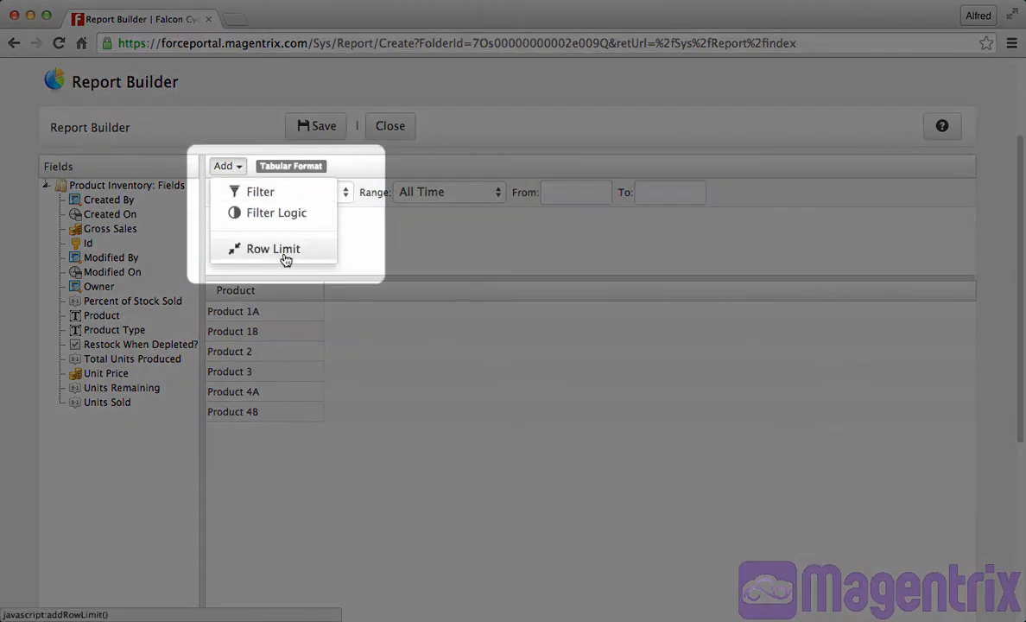
left_click(285, 257)
left_click(344, 219)
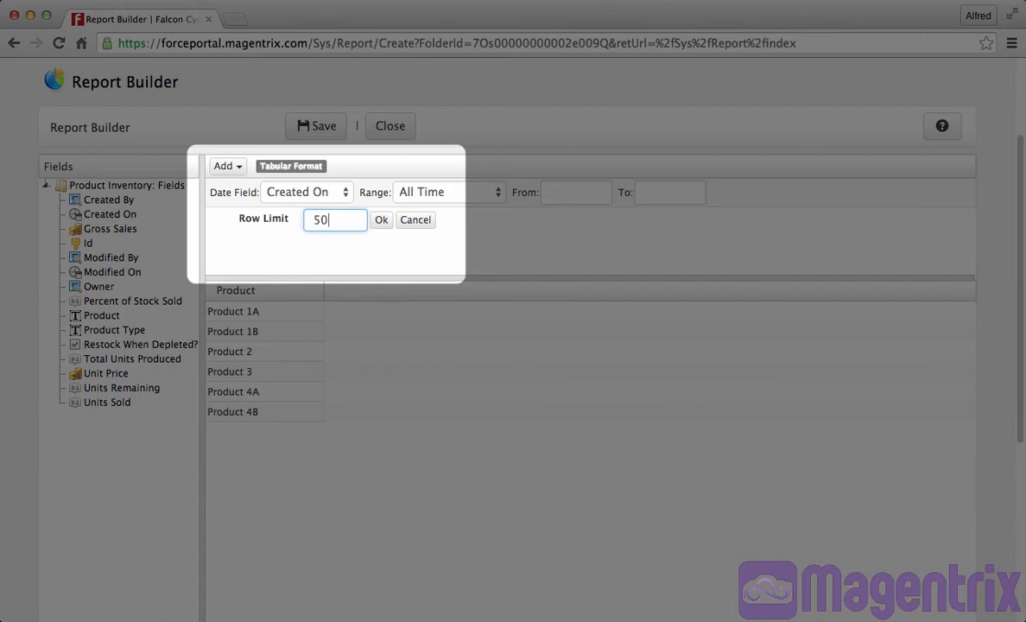
type("50")
left_click(380, 221)
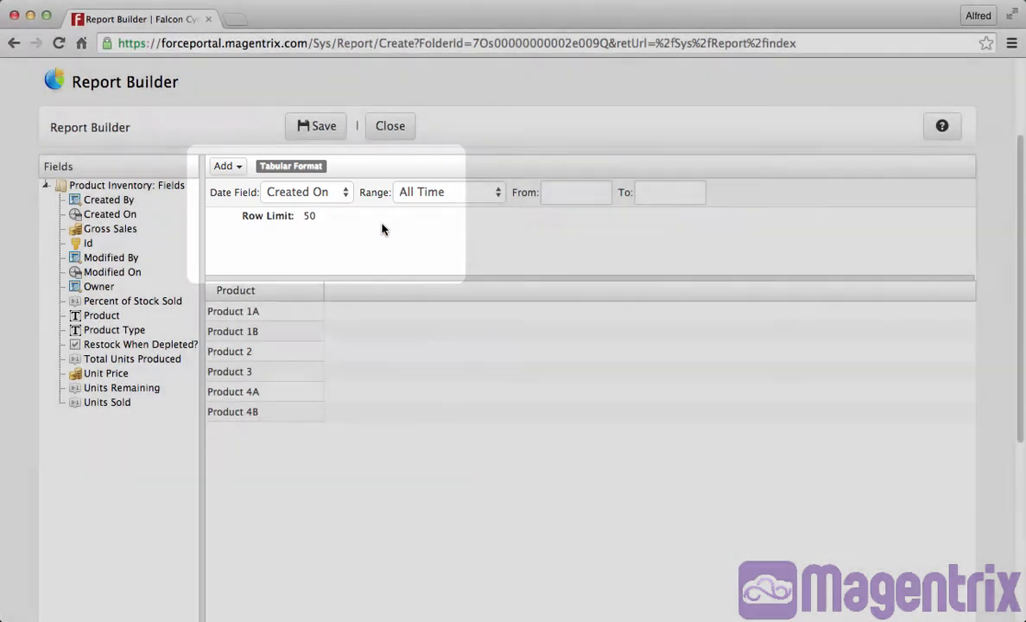
mouse_move(363, 221)
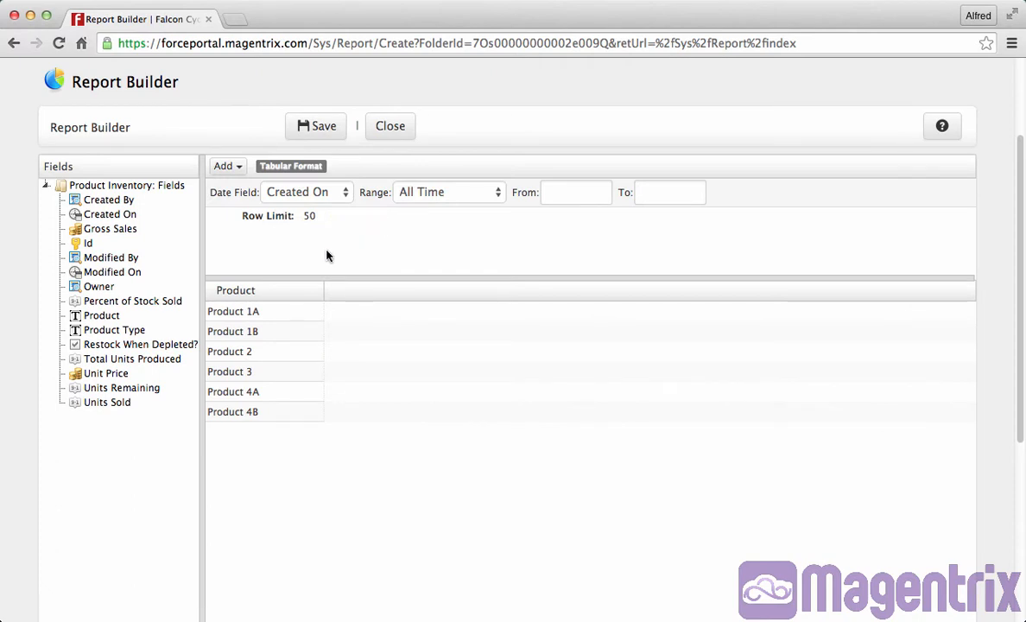
Step: Add the Total Units Produced, Units Remaining and Units Sold fields to the report as columns
left_click(134, 362)
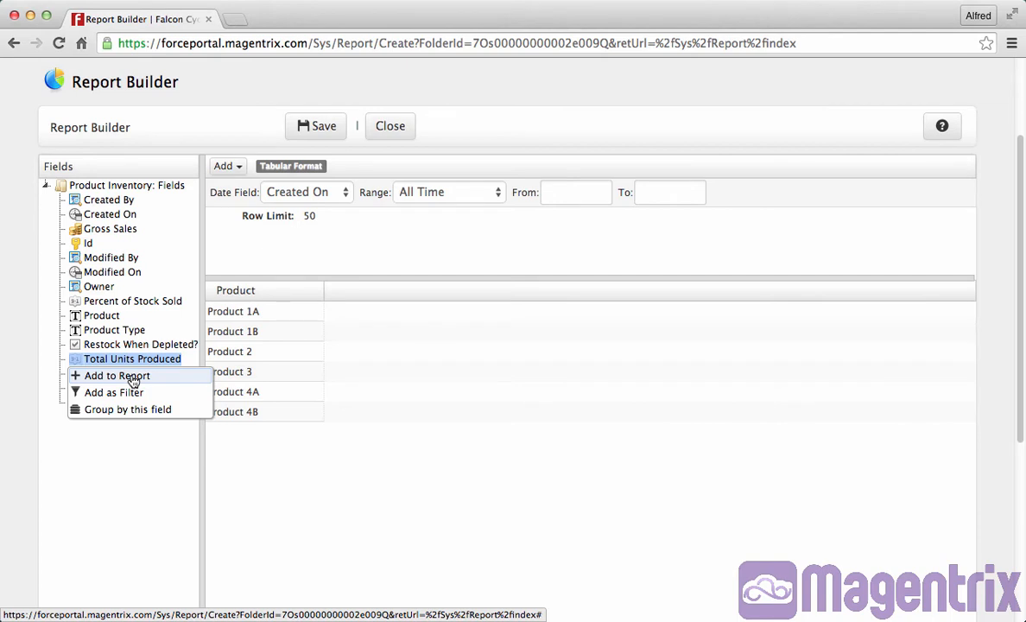
left_click(116, 376)
left_click(121, 387)
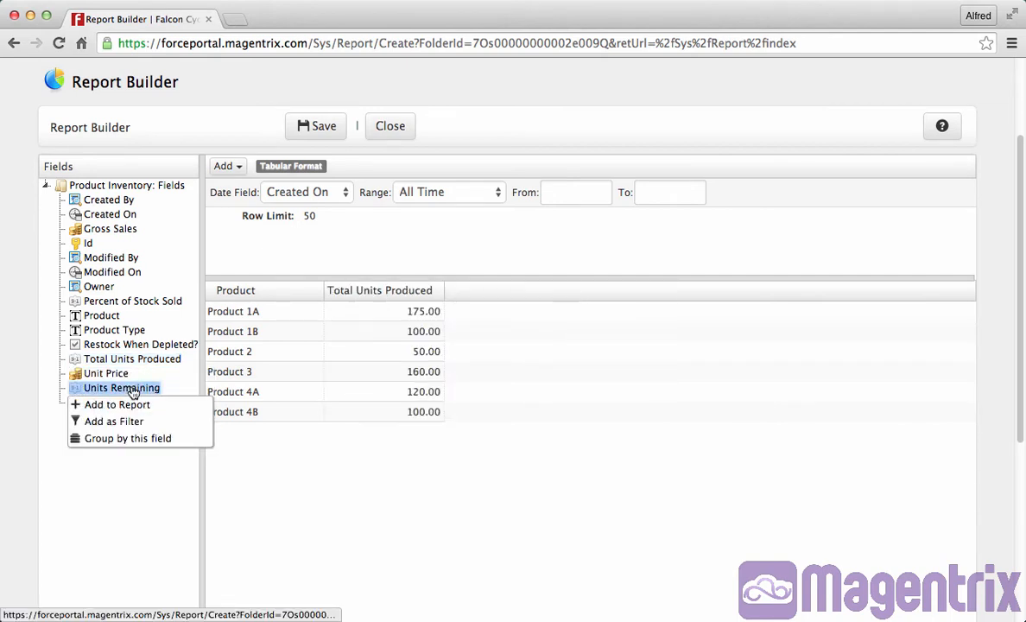
left_click(115, 403)
left_click(110, 404)
left_click(115, 419)
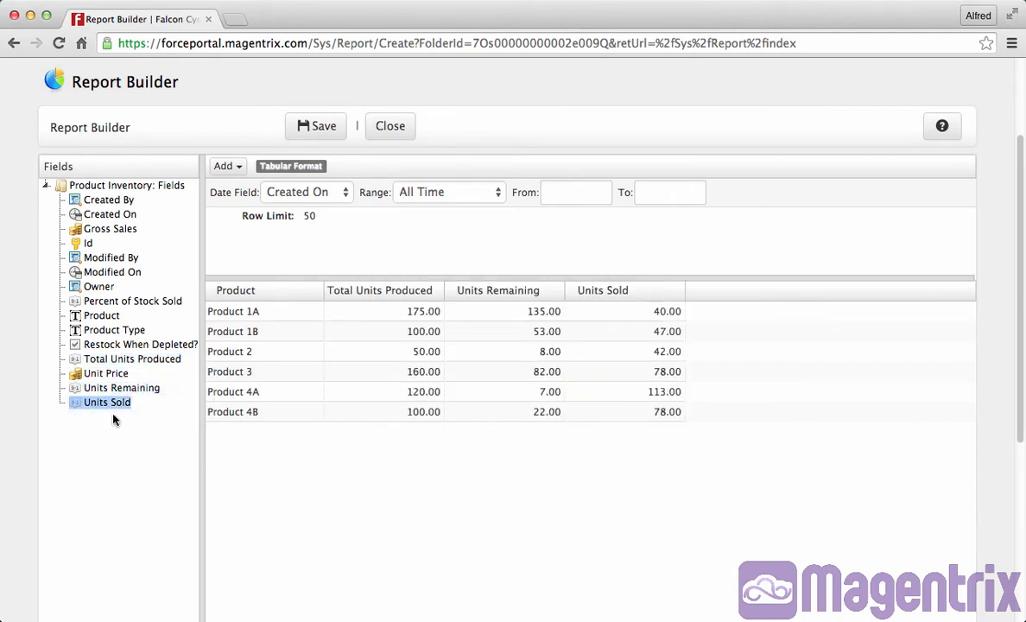
Step: Move the Units Sold column ahead of Units Remaining and sort the report by Total Units Produced in descending order
left_click_drag(627, 296, 502, 296)
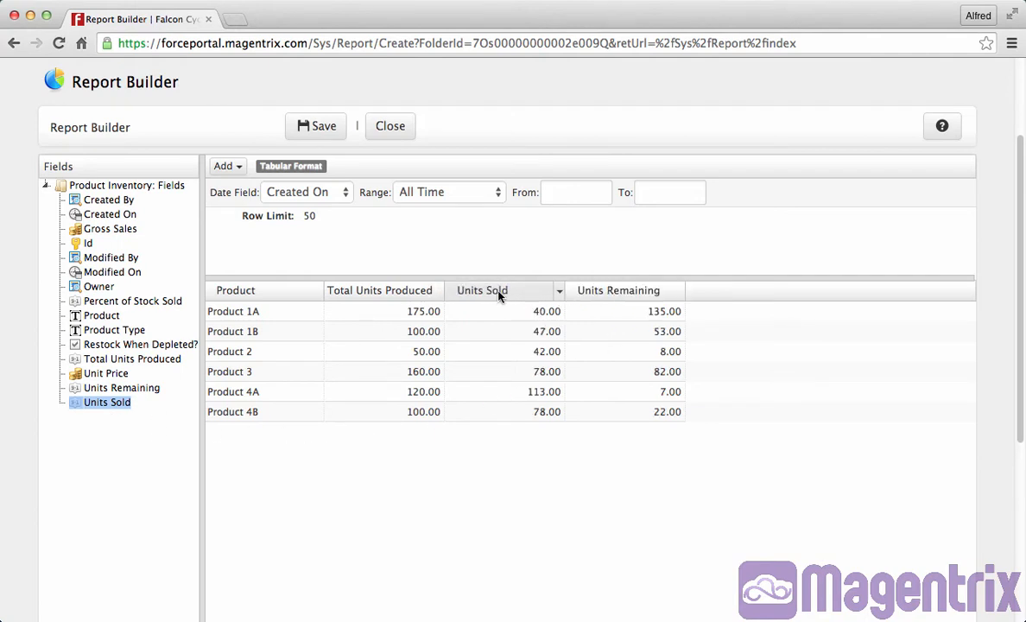
left_click(409, 294)
left_click(409, 294)
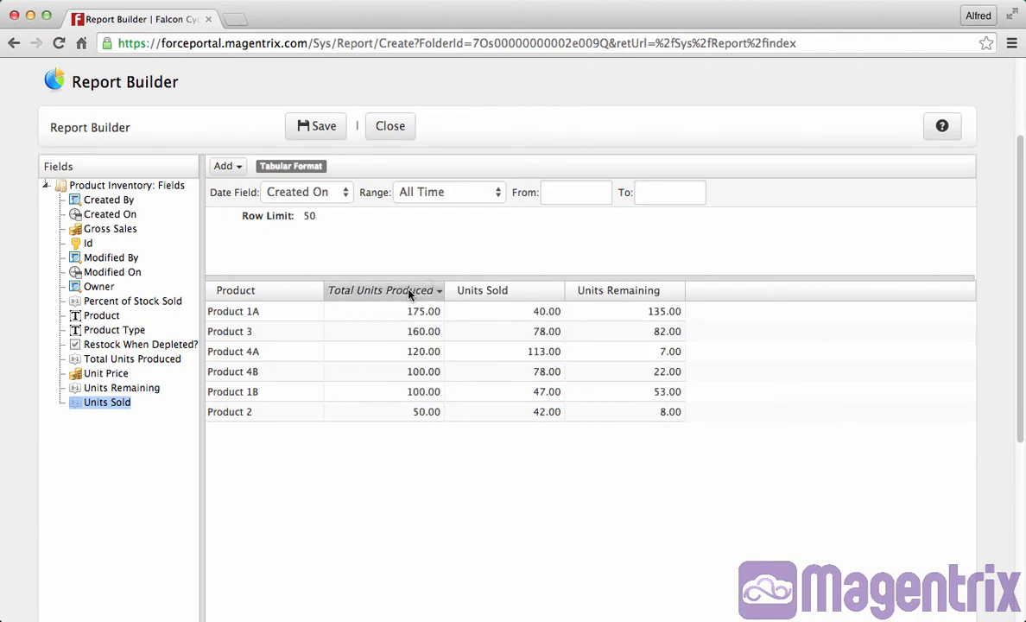
Step: Add a report filter for Total Units Produced greater or equal to 100
left_click(154, 361)
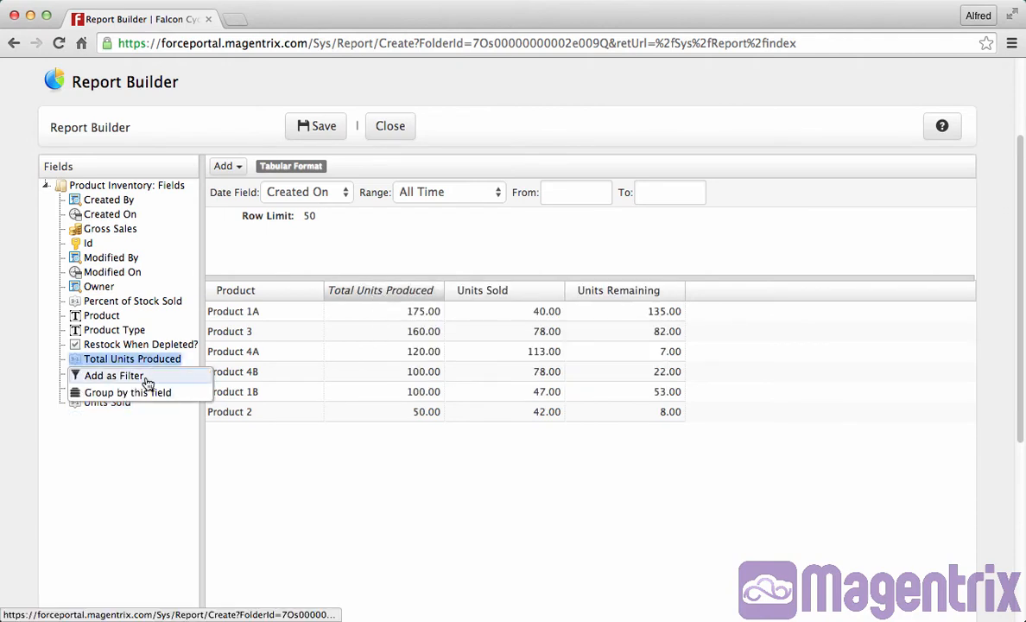
left_click(147, 382)
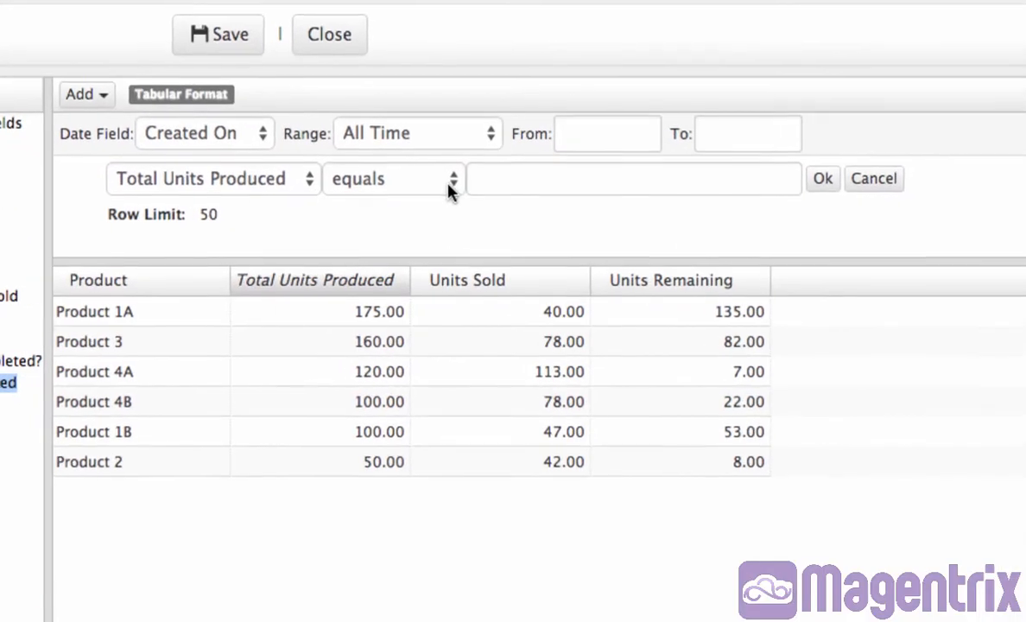
left_click(464, 208)
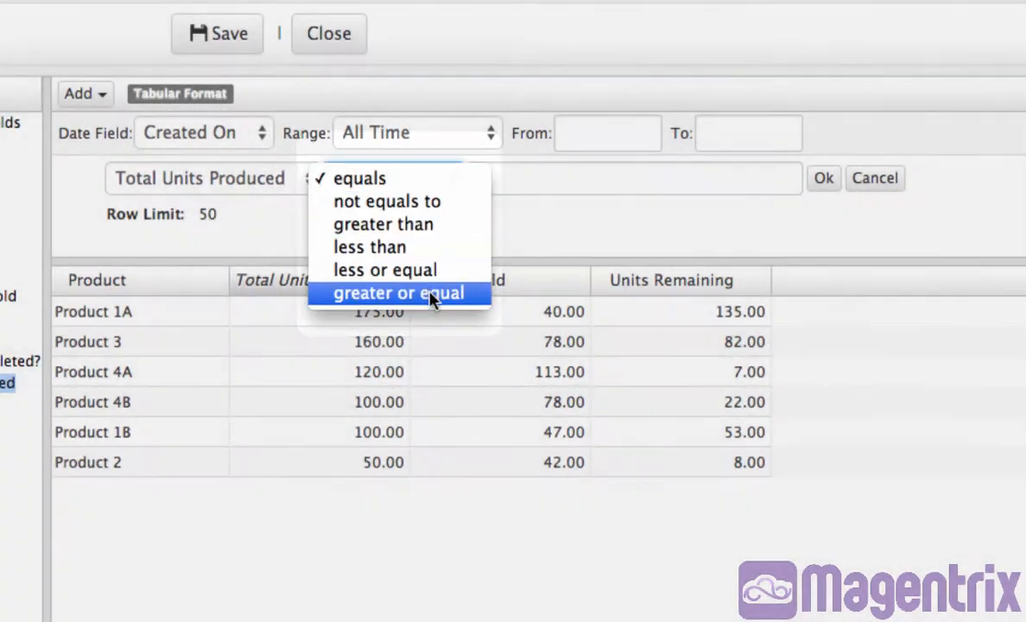
left_click(431, 292)
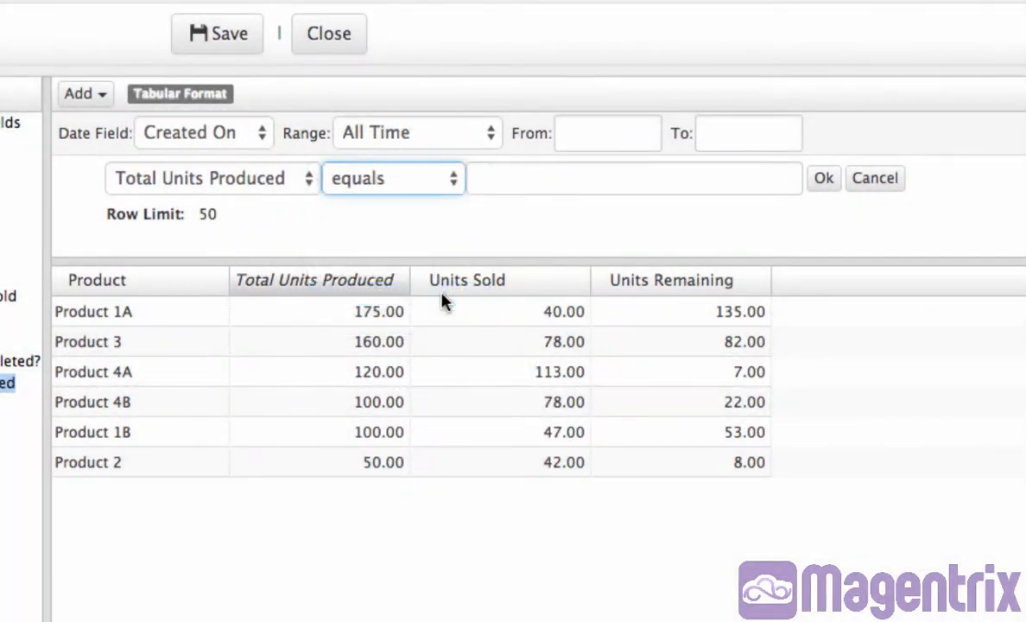
left_click(511, 180)
type("100")
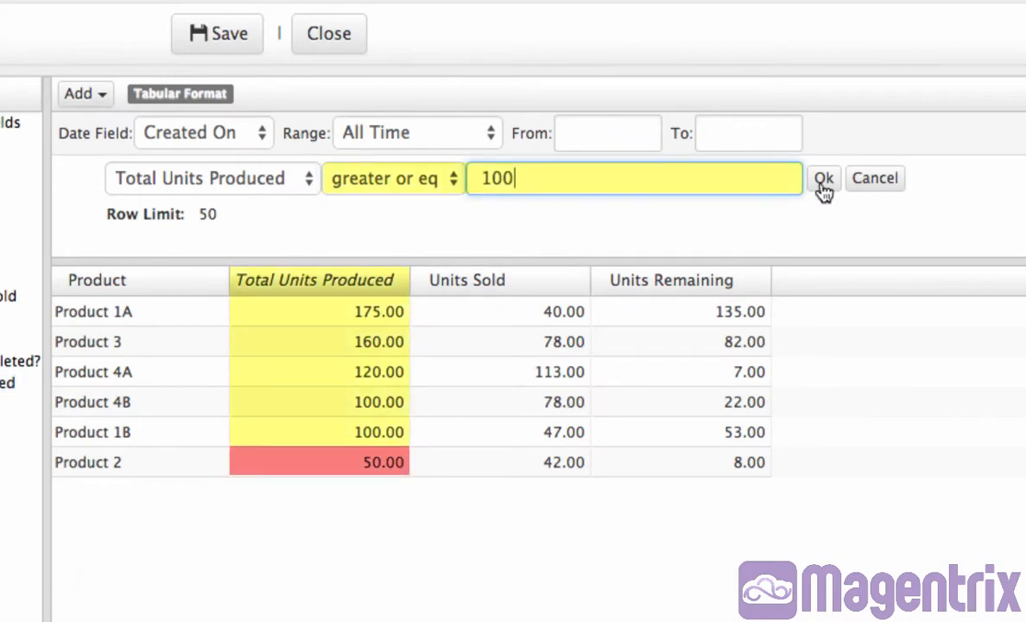
left_click(823, 180)
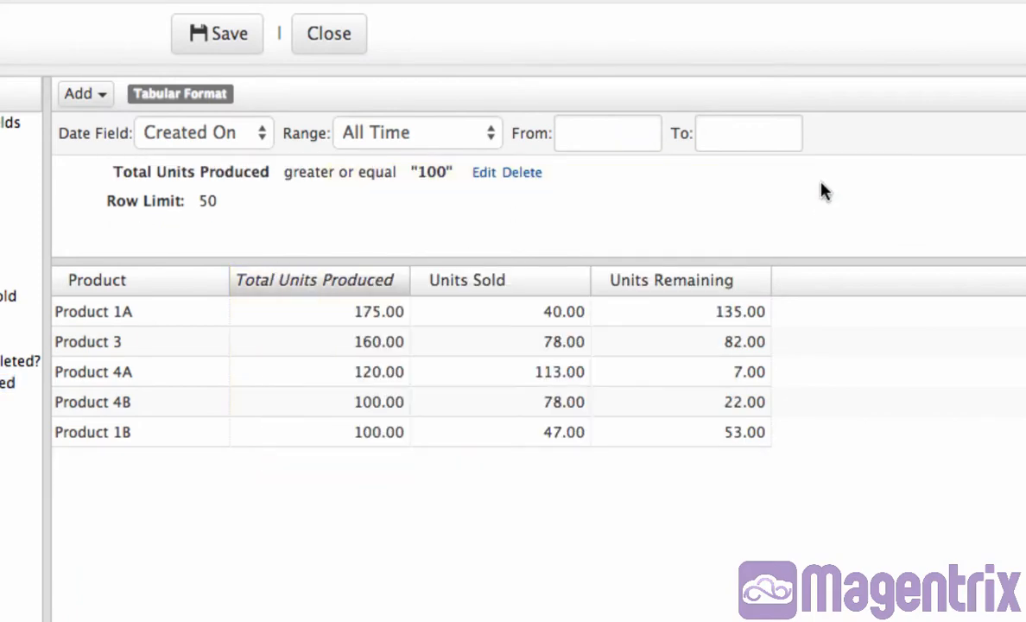
Step: Add a second report filter for Total Units Produced less than 175
left_click(823, 191)
left_click(445, 204)
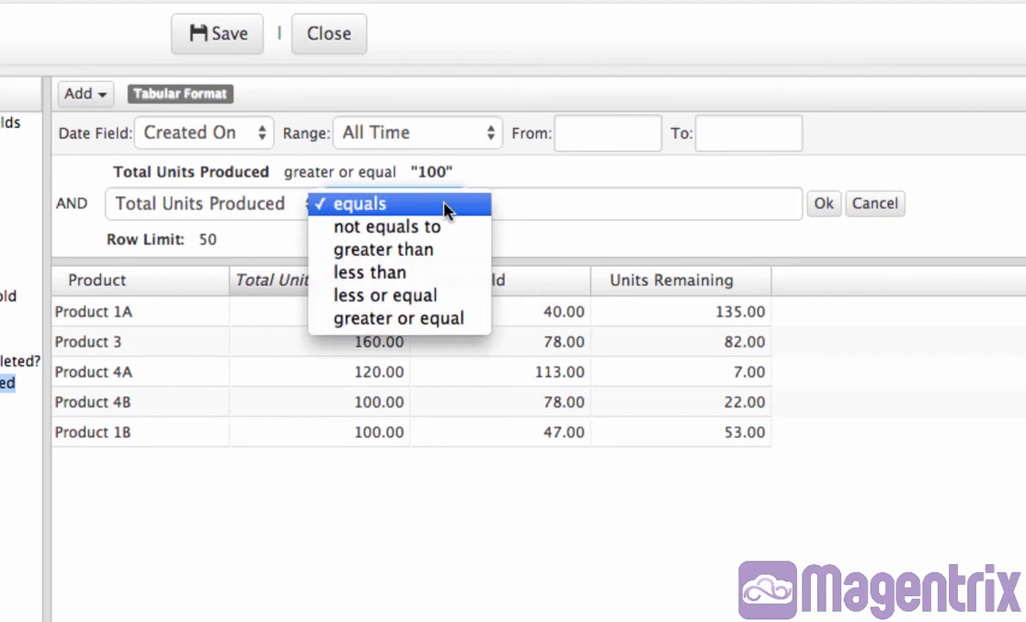
left_click(430, 275)
left_click(522, 208)
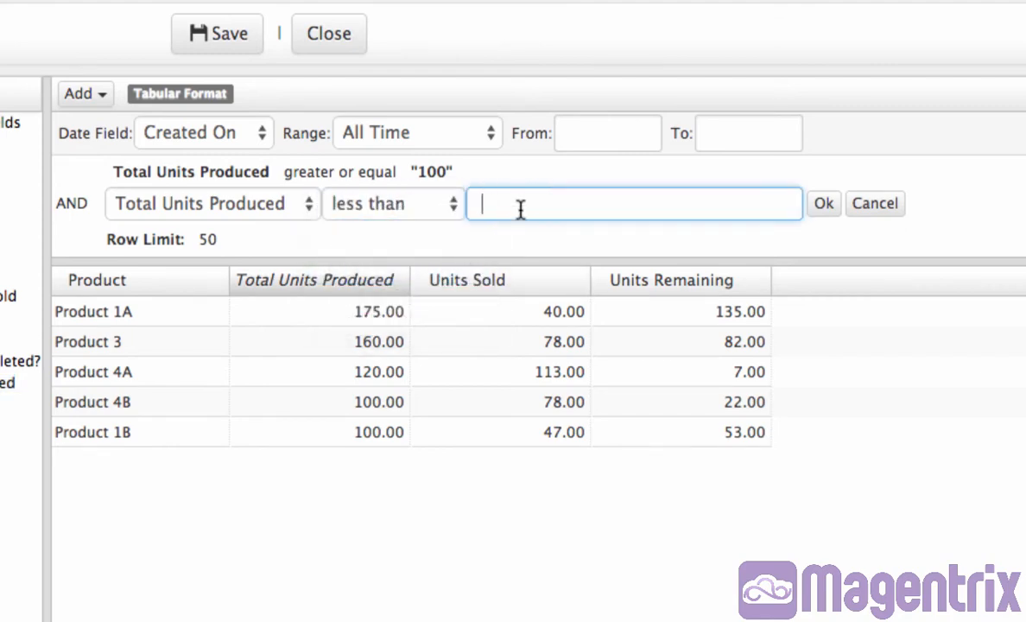
type("175")
left_click(831, 213)
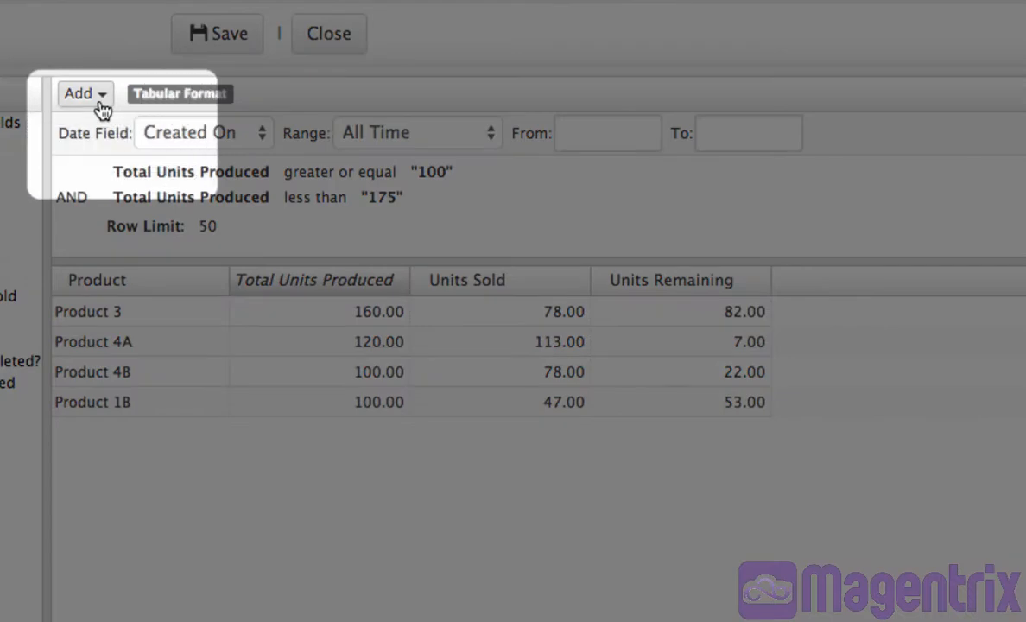
Step: Add filter logic to the report that combines the two filters as 1 OR 2
left_click(96, 102)
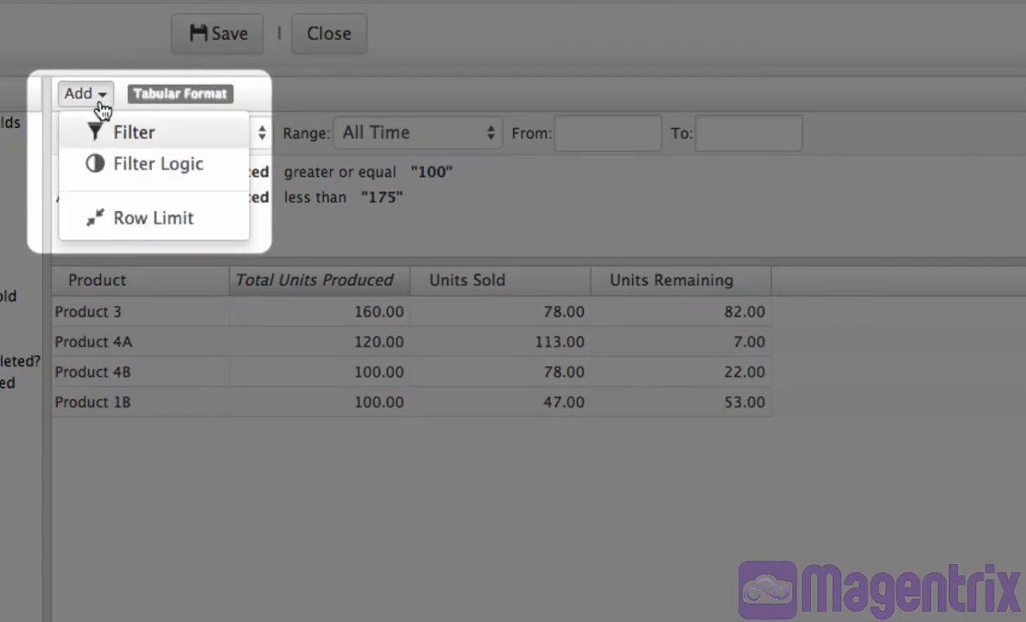
left_click(222, 170)
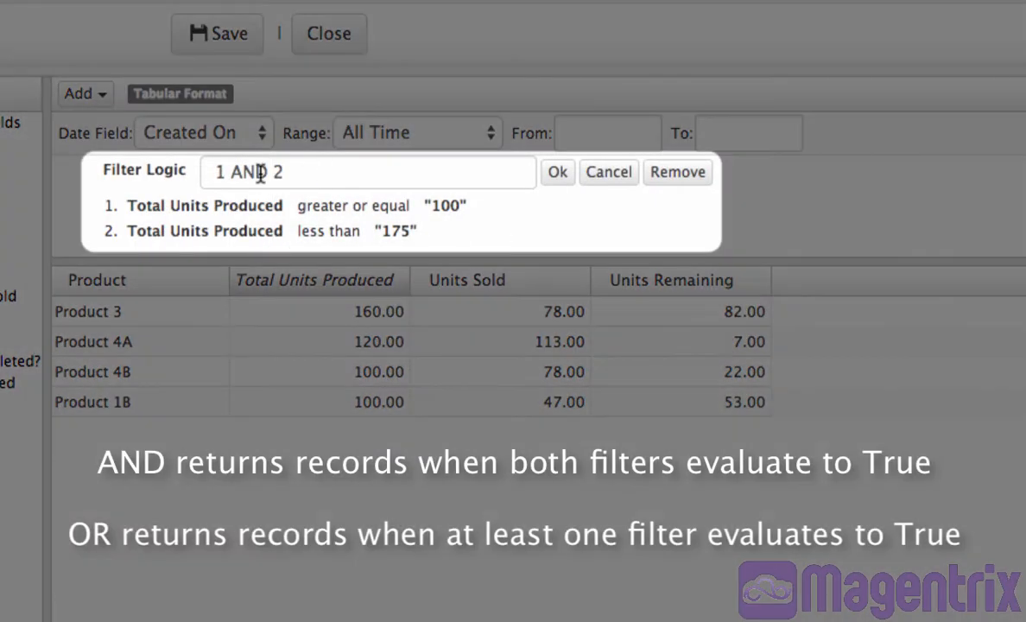
key("BackSpace")
key("BackSpace")
key("BackSpace")
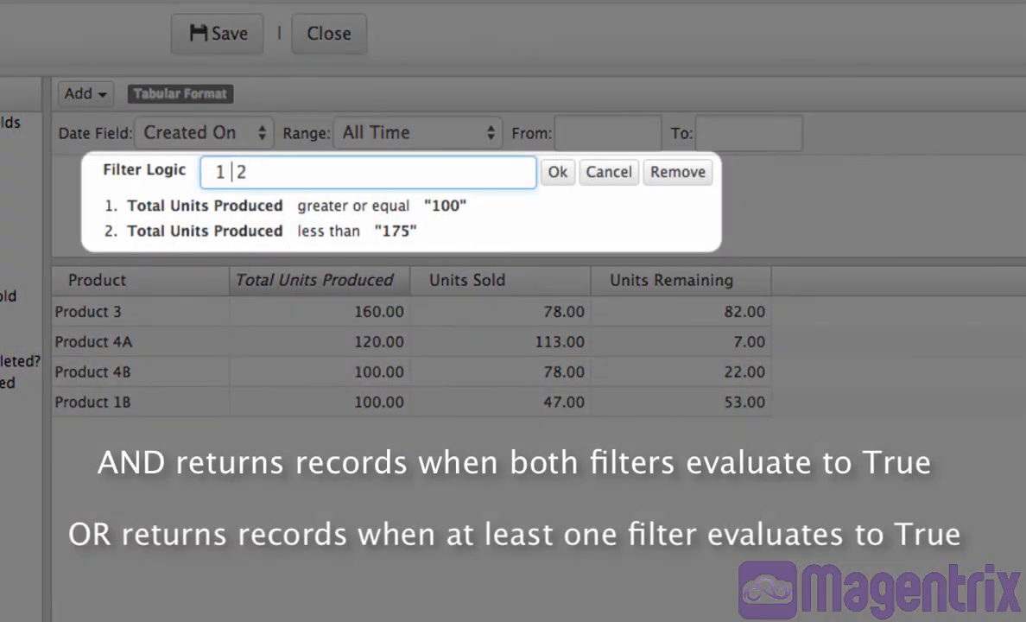
type("OR")
left_click(552, 173)
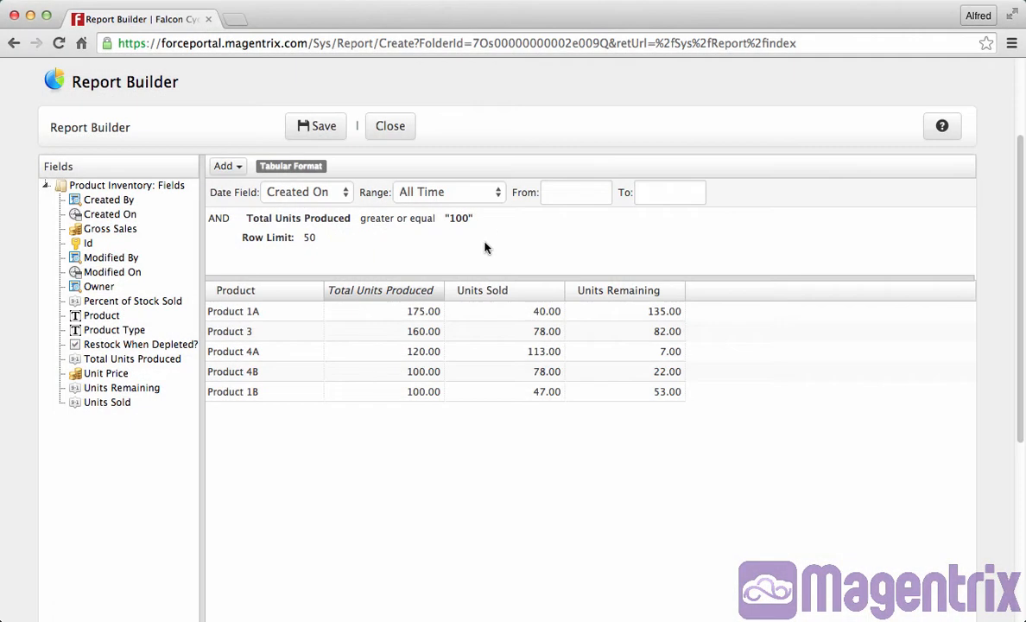
Step: Group the report by Restock When Depleted? and, within that, by Product Type
left_click(143, 345)
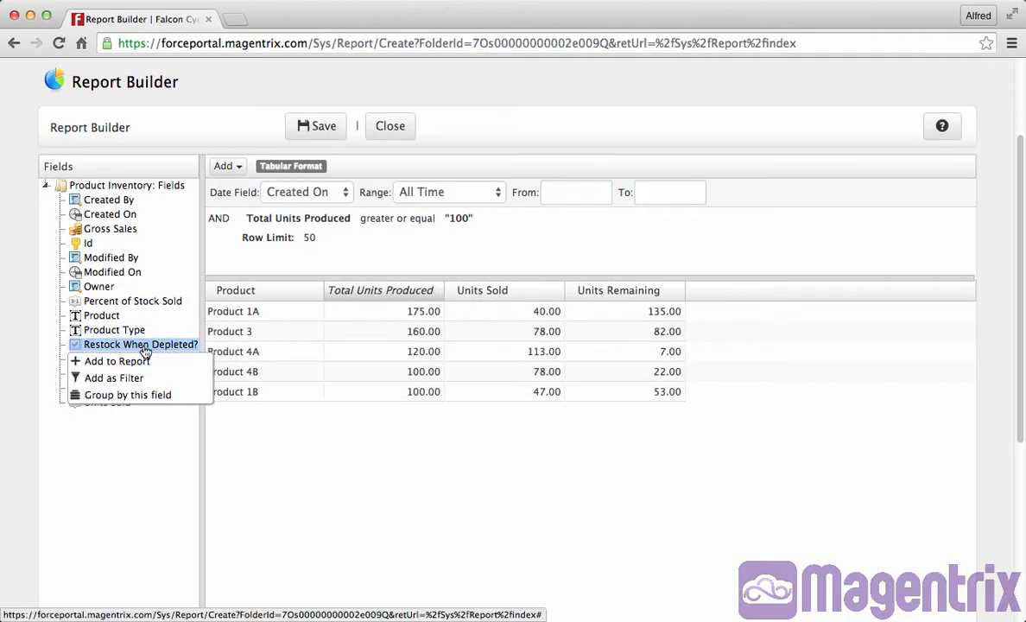
left_click(138, 395)
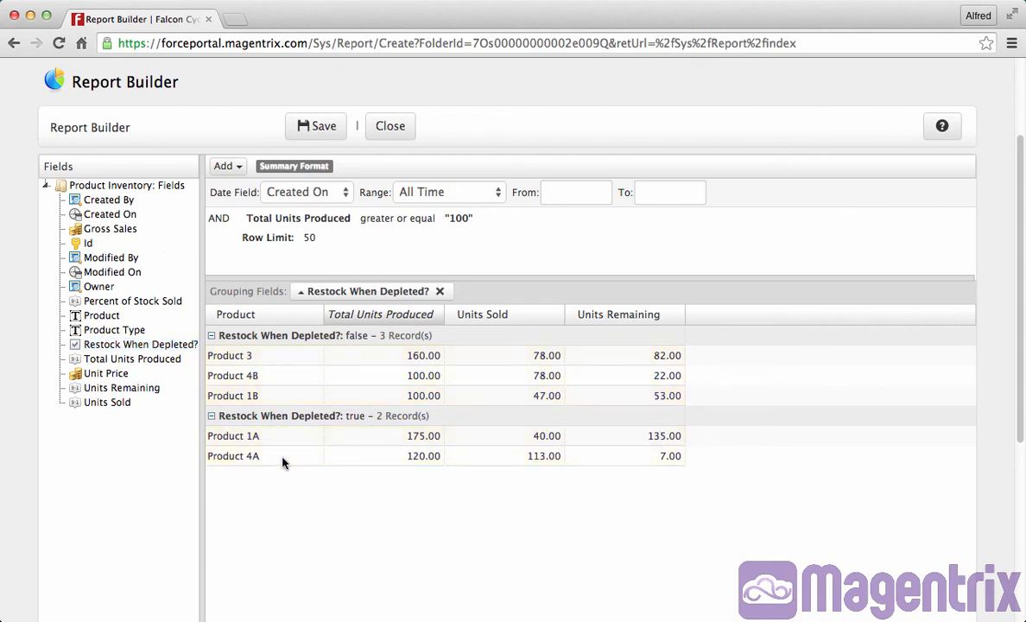
left_click(114, 329)
left_click(135, 381)
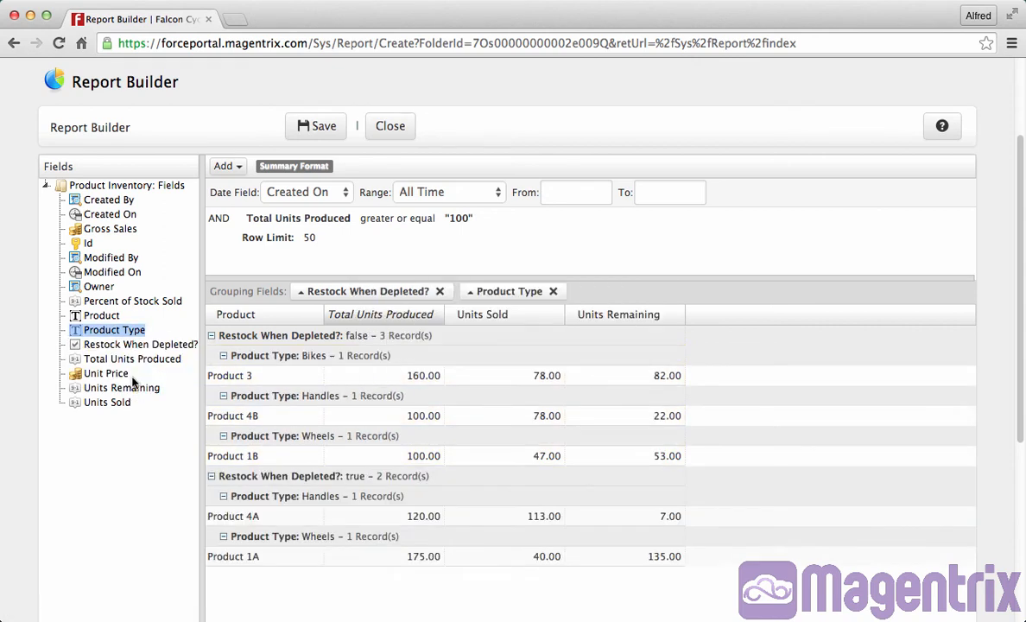
Step: Collapse the groups under Restock When Depleted? false, and remove the Product Type grouping from the report
left_click(223, 355)
left_click(222, 374)
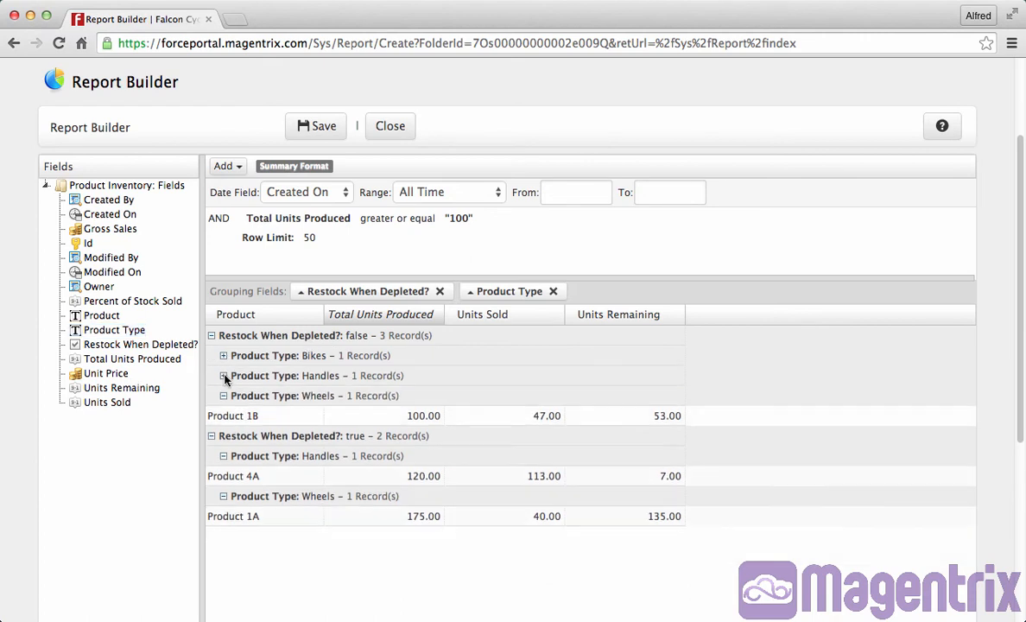
left_click(211, 335)
left_click(553, 292)
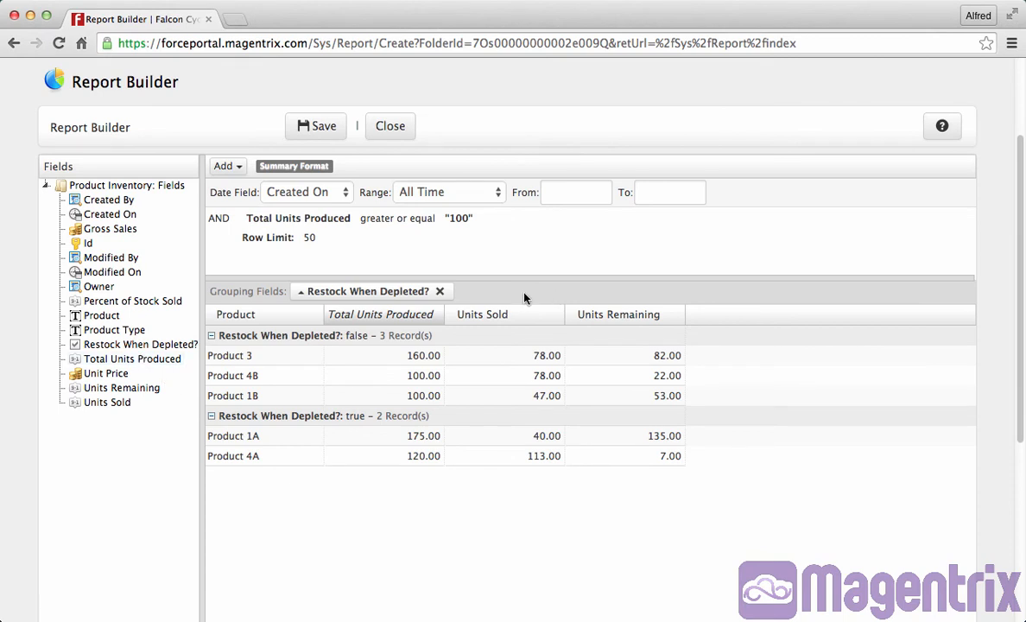
Step: Summarize the Total Units Produced column by Sum
left_click(438, 315)
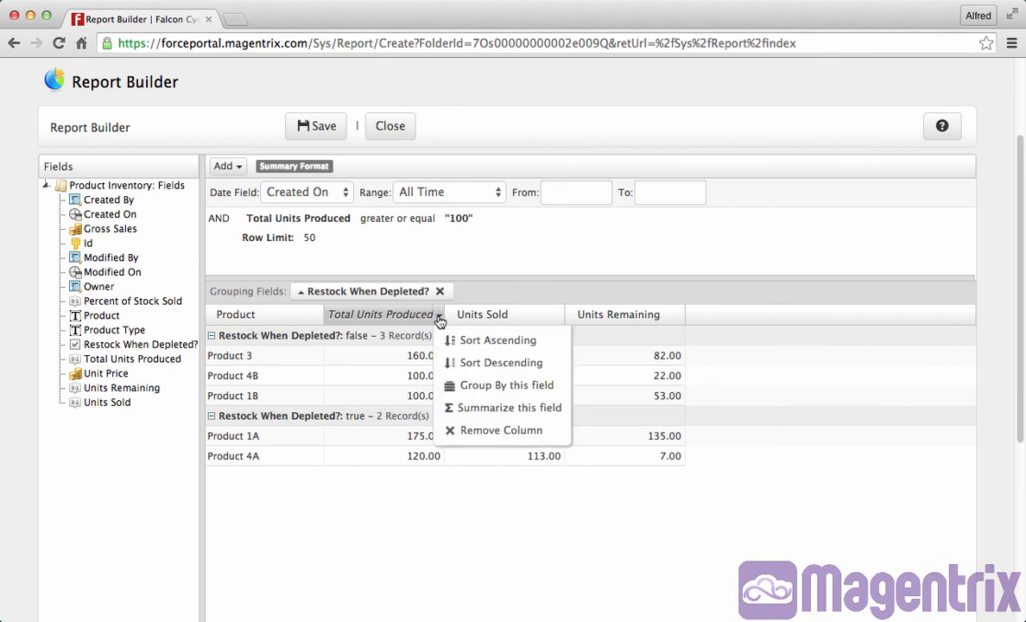
left_click(559, 407)
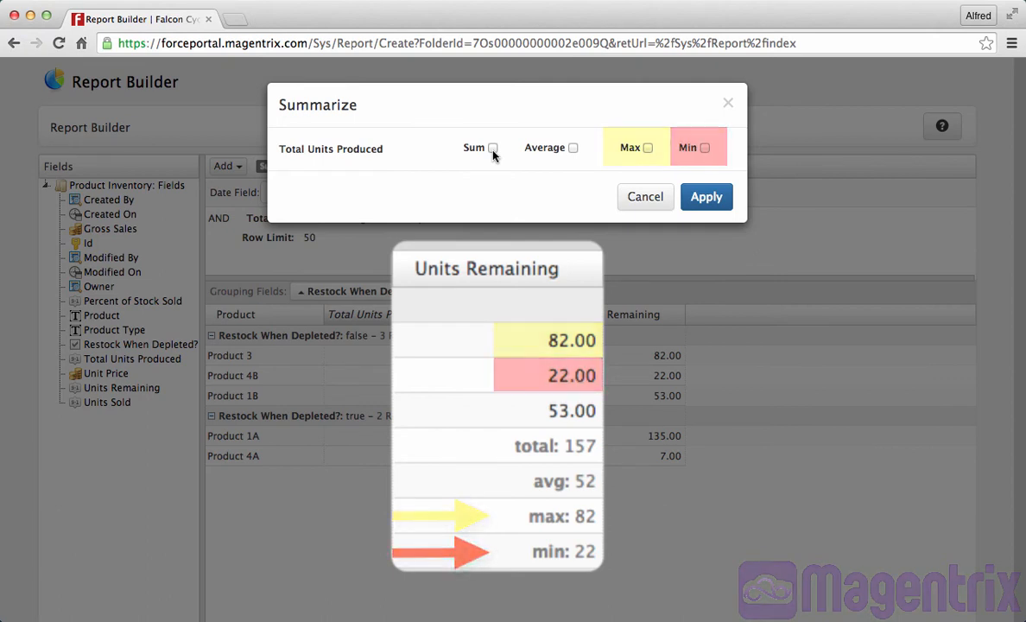
left_click(492, 149)
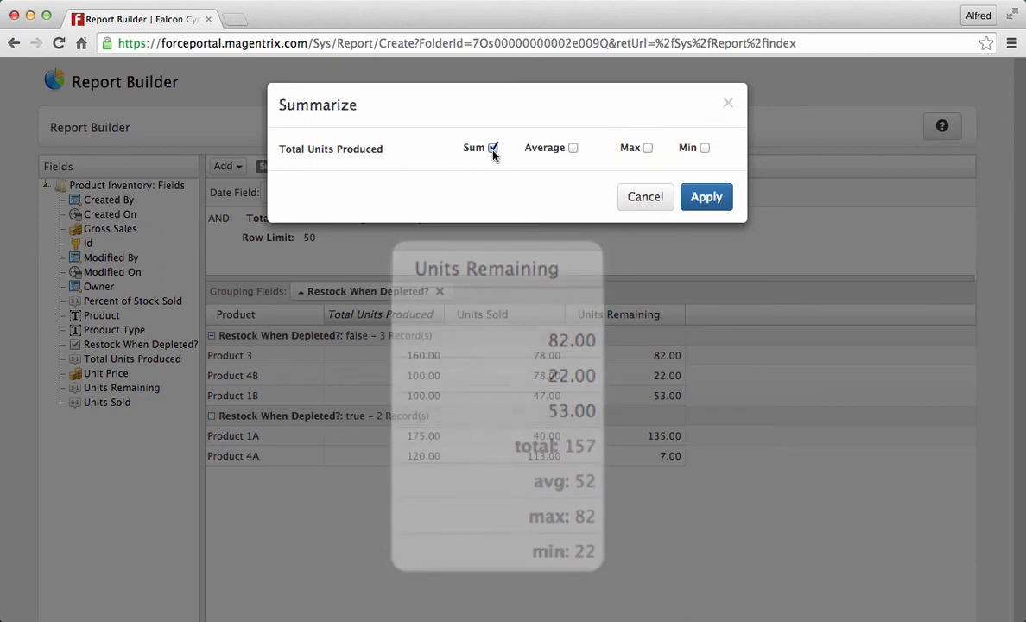
left_click(704, 198)
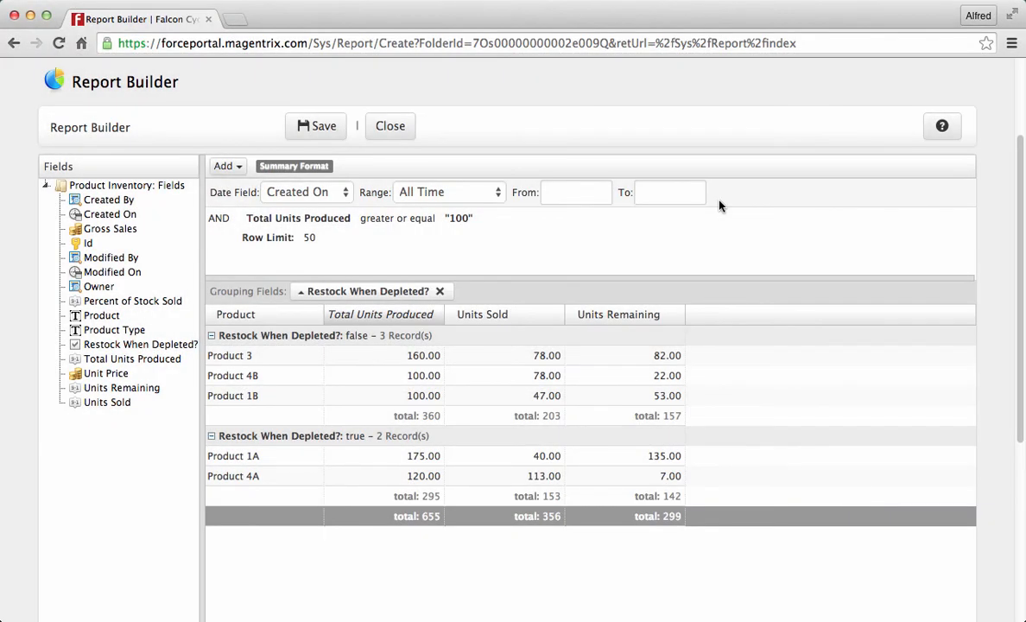
Step: Save the report as "Report - Product Inventory" in the Public Product Reports folder, with the unique name Report_Product_Inventory
left_click(316, 126)
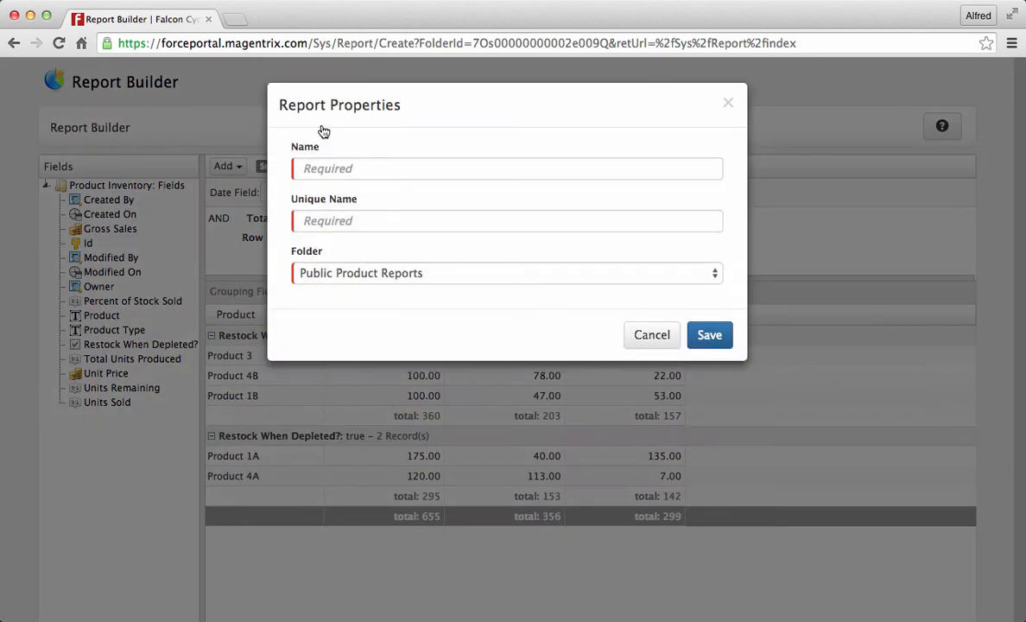
left_click(337, 172)
type("Report - Product")
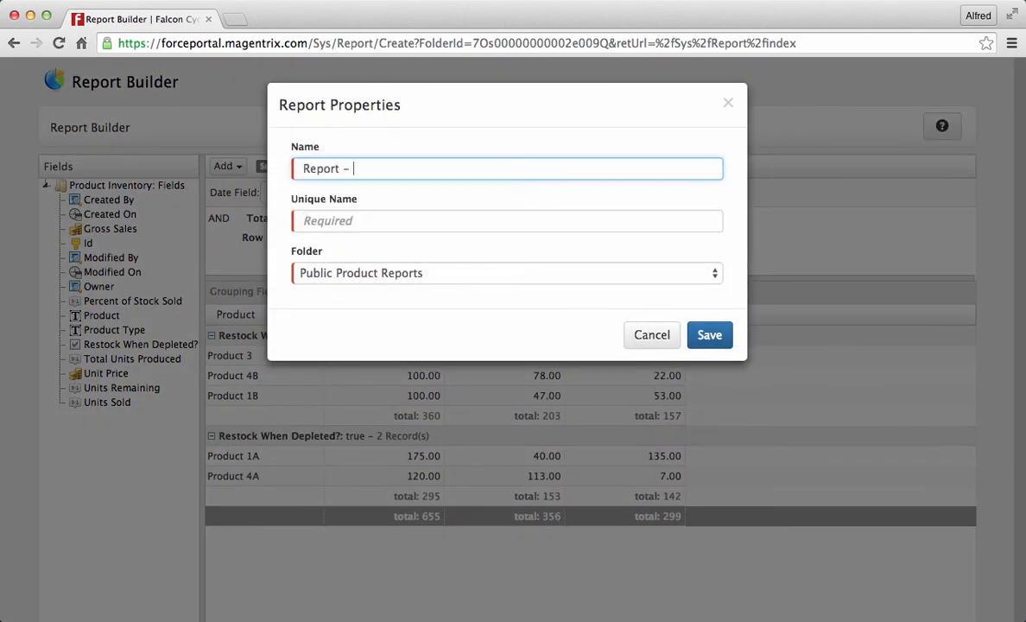
type(" Inventory")
key("Tab")
left_click(714, 273)
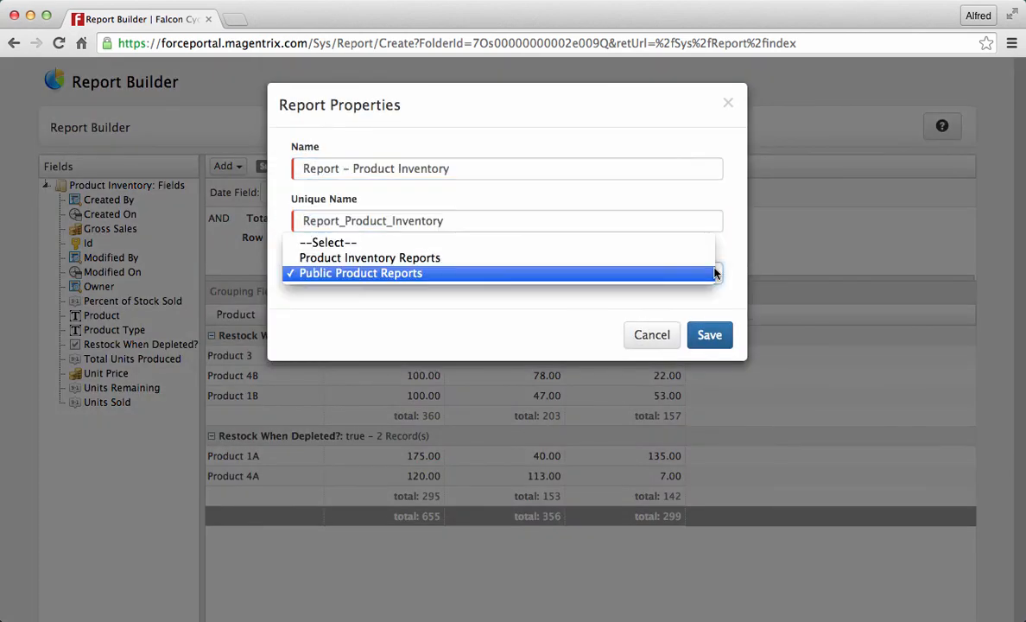
left_click(714, 273)
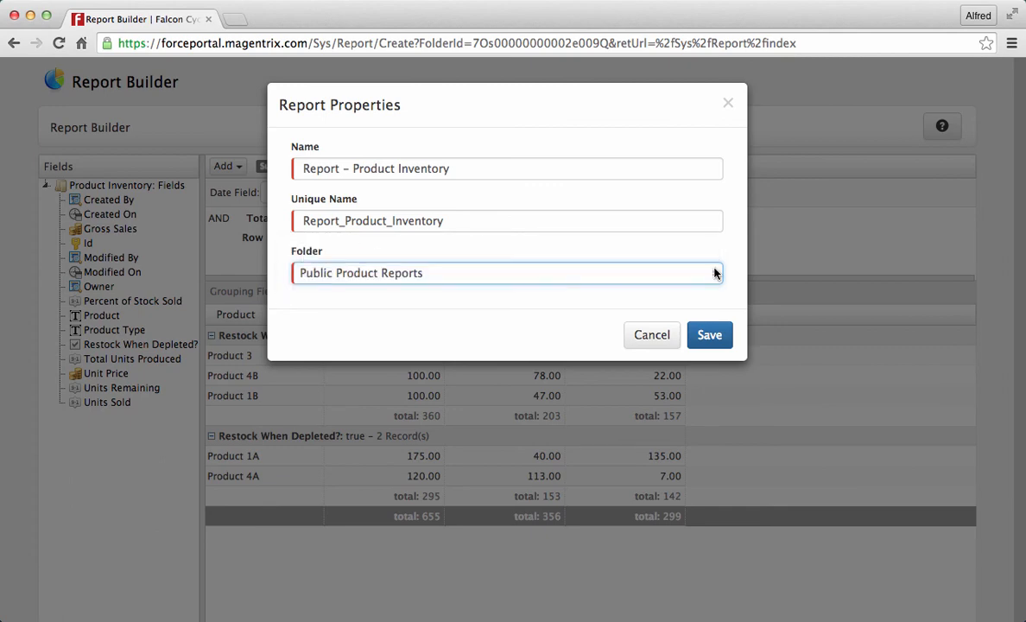
left_click(714, 336)
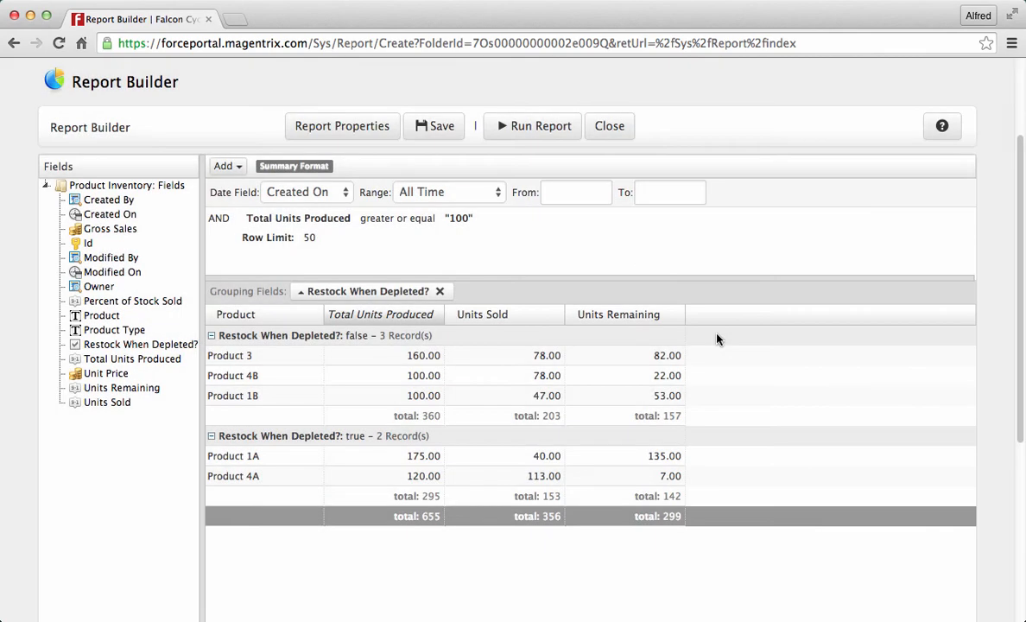
Step: Run the saved product inventory report and open its export format options
left_click(525, 130)
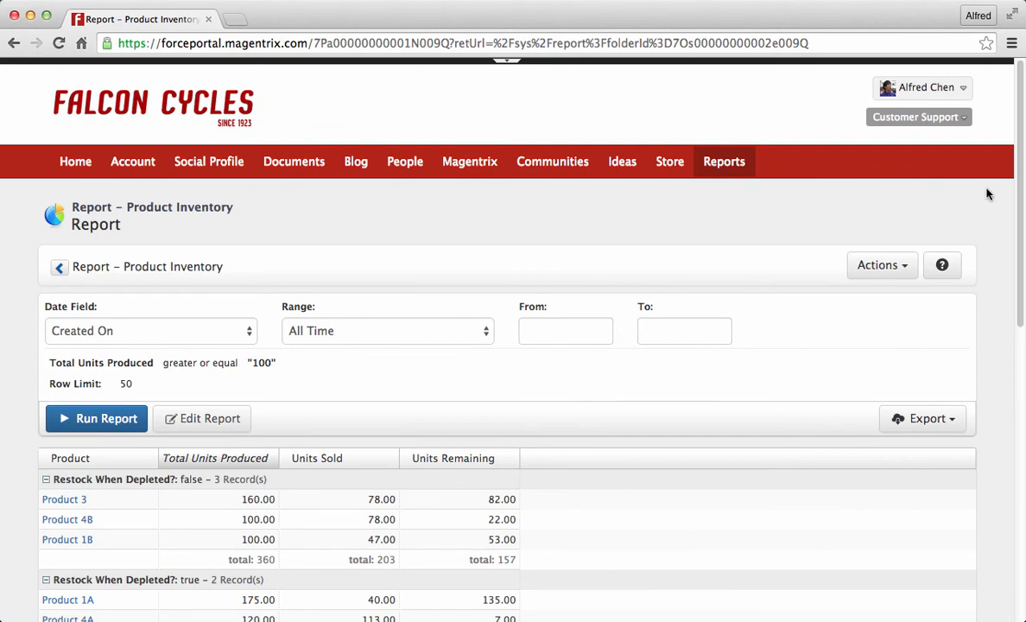
scroll(1018, 190, "down", 3)
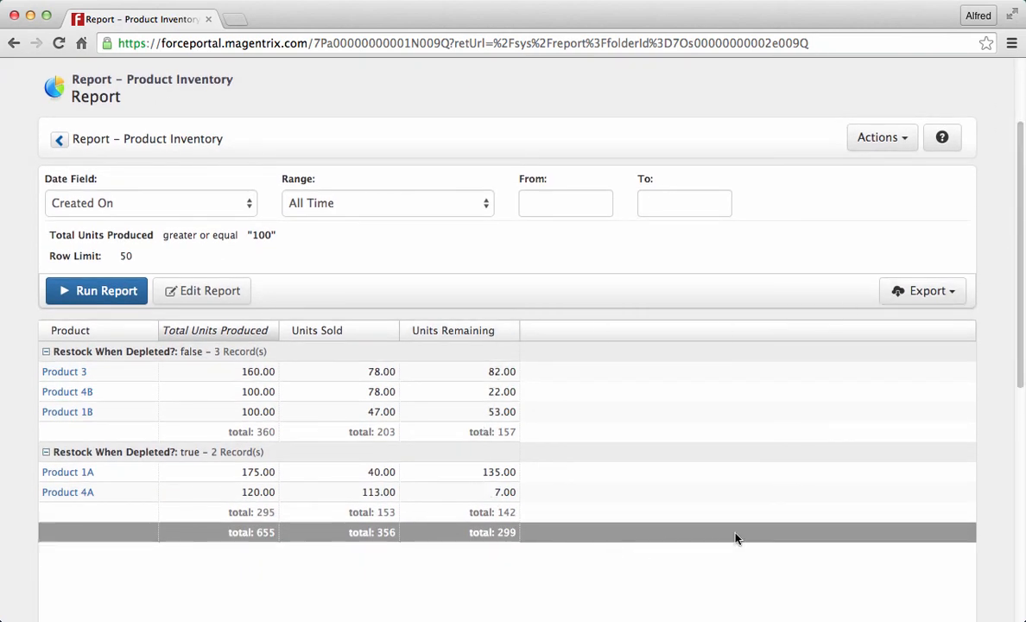
left_click(922, 291)
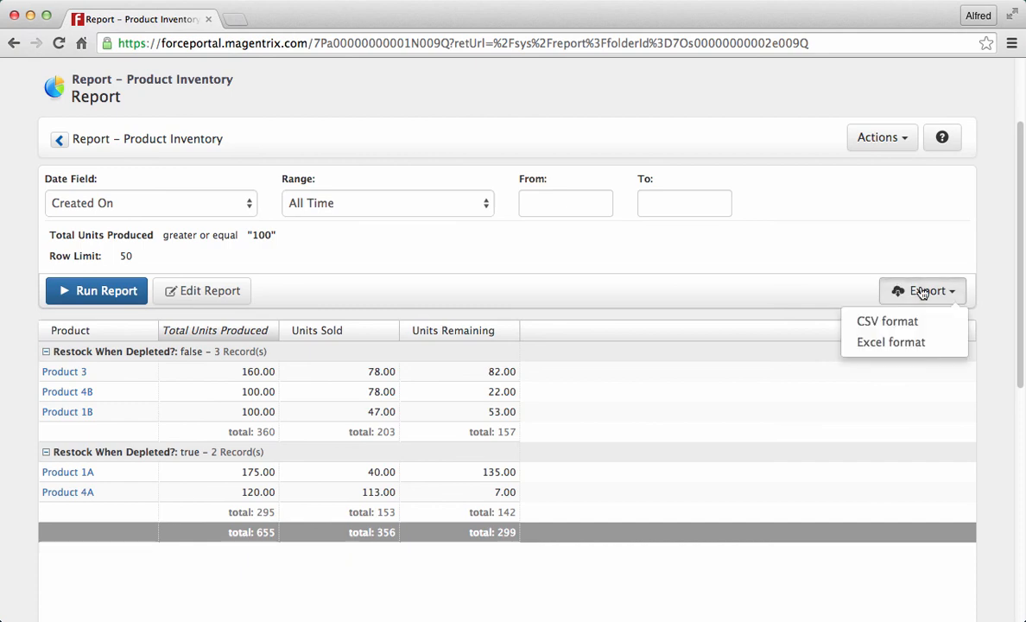